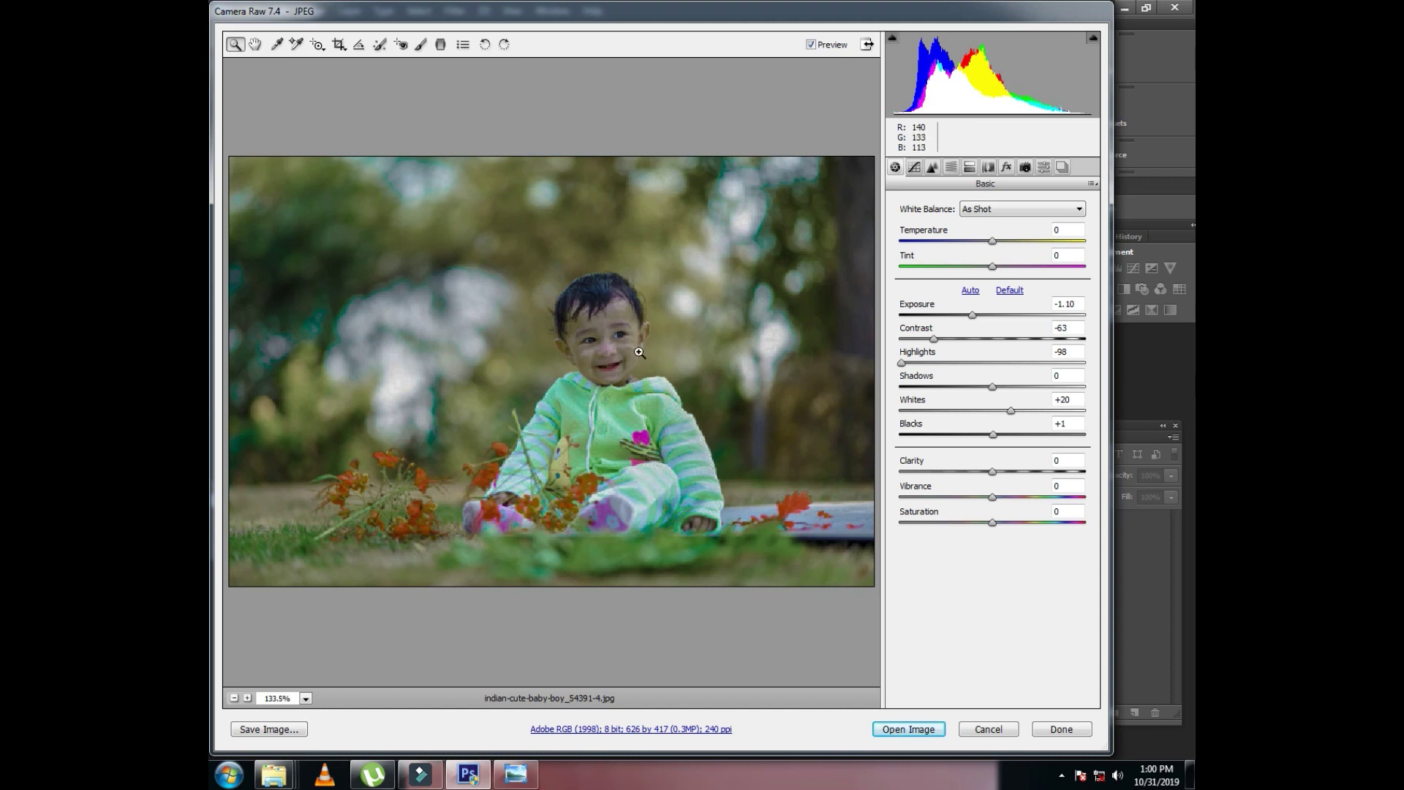
Set exposure +0.25, contrast +14, highlights -56, shadows +10, whites -10 and blacks +15
click(1083, 306)
text(0)
key(Up)
key(Up)
key(Up)
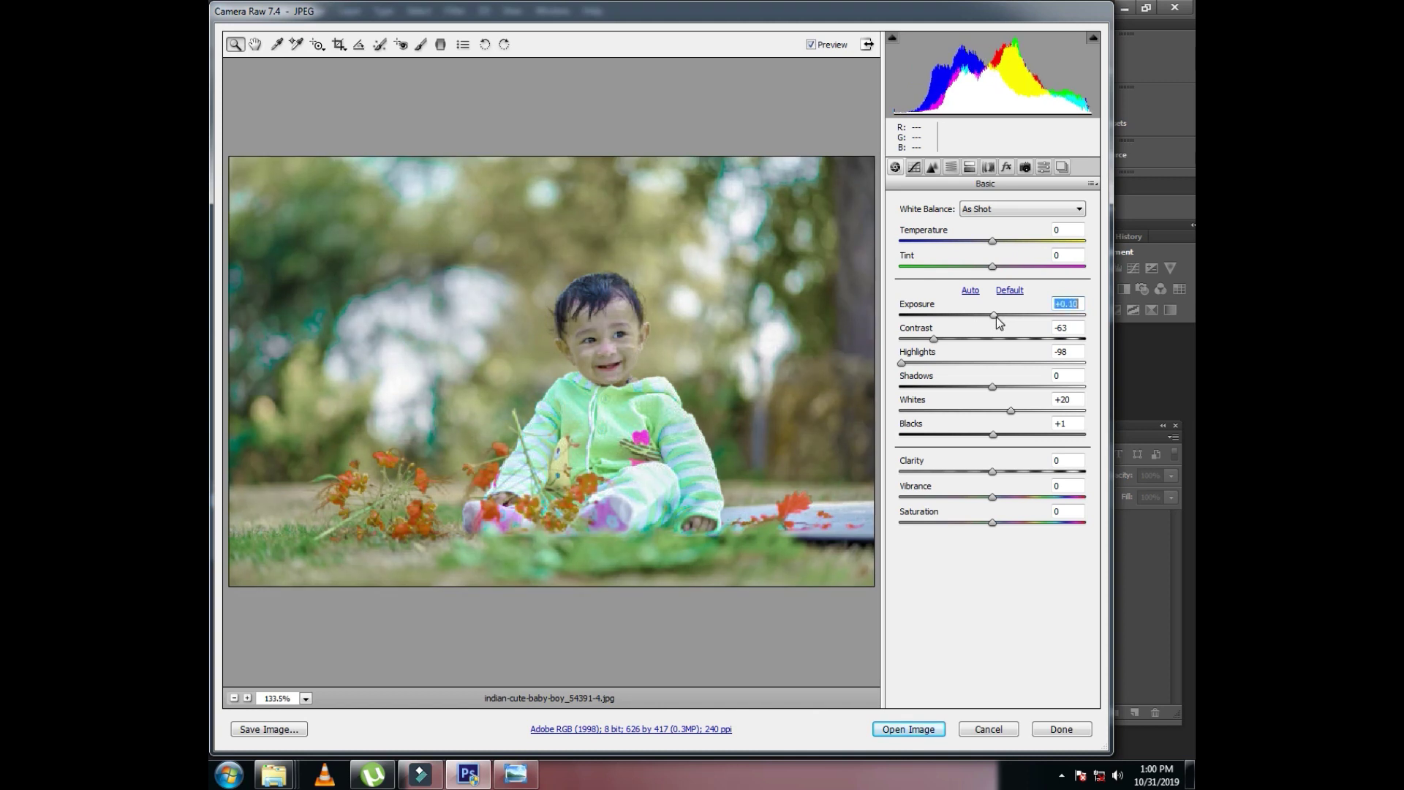
key(Up)
drag(933, 343, 1014, 349)
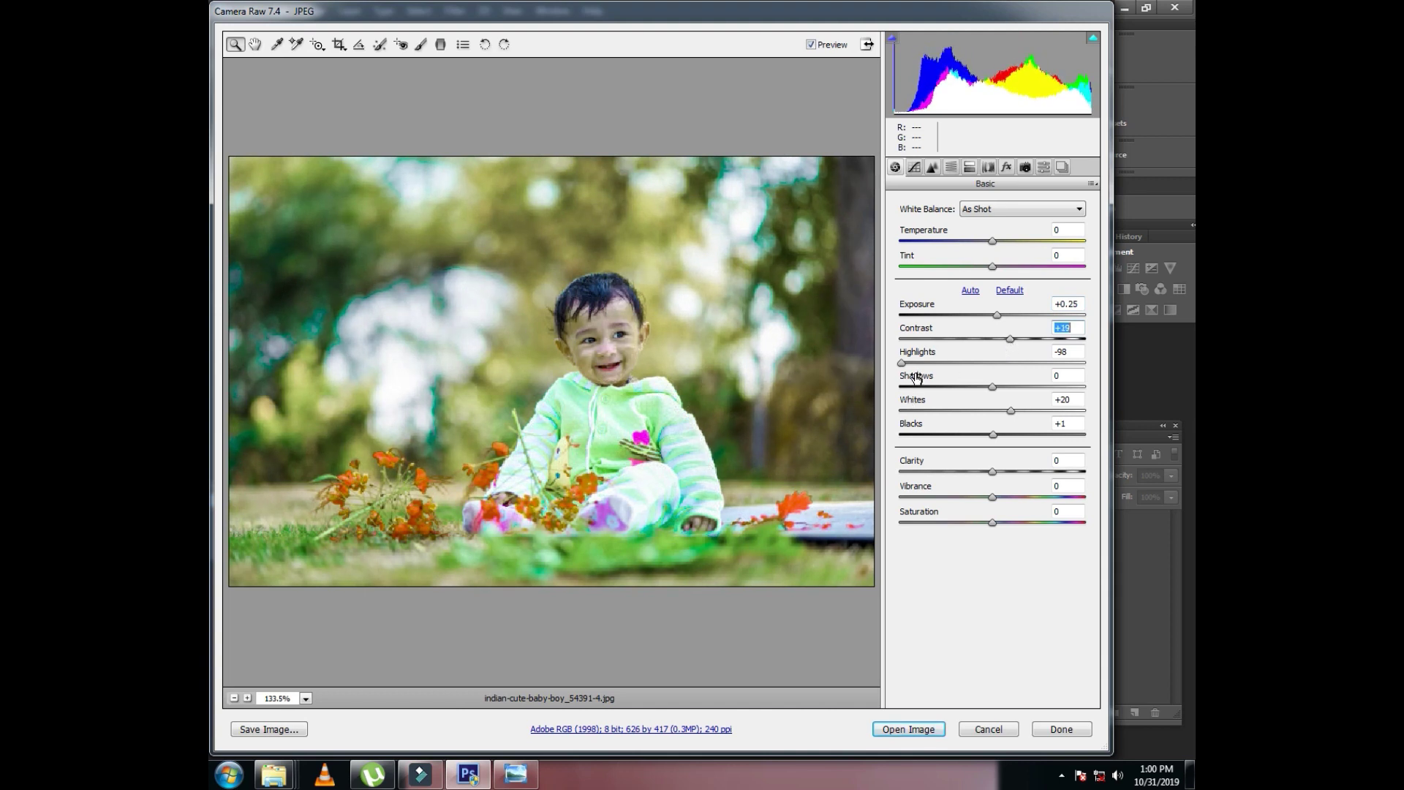
drag(916, 364, 1006, 338)
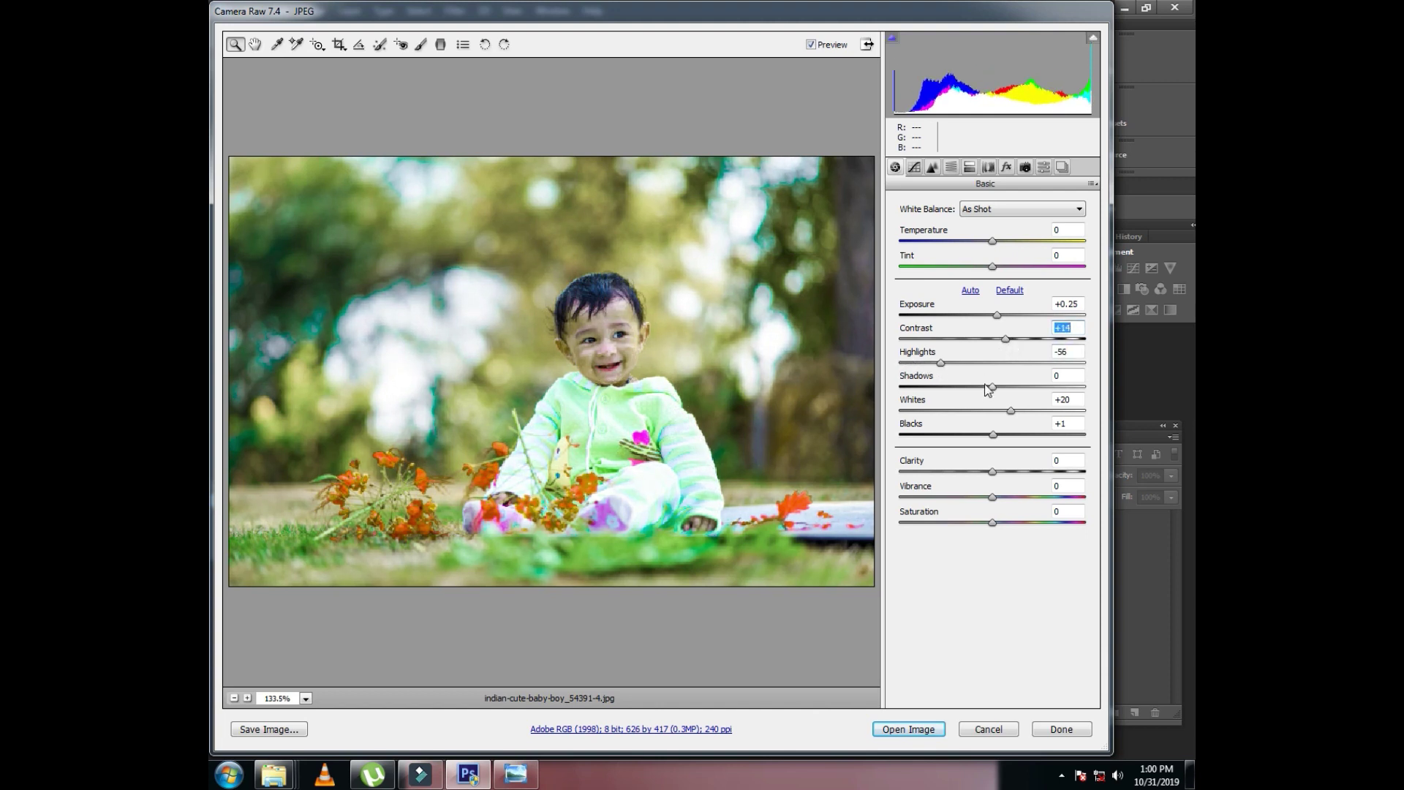
mouse_move(991, 386)
mouse_down()
mouse_move(977, 386)
mouse_move(1002, 392)
mouse_move(983, 411)
mouse_up()
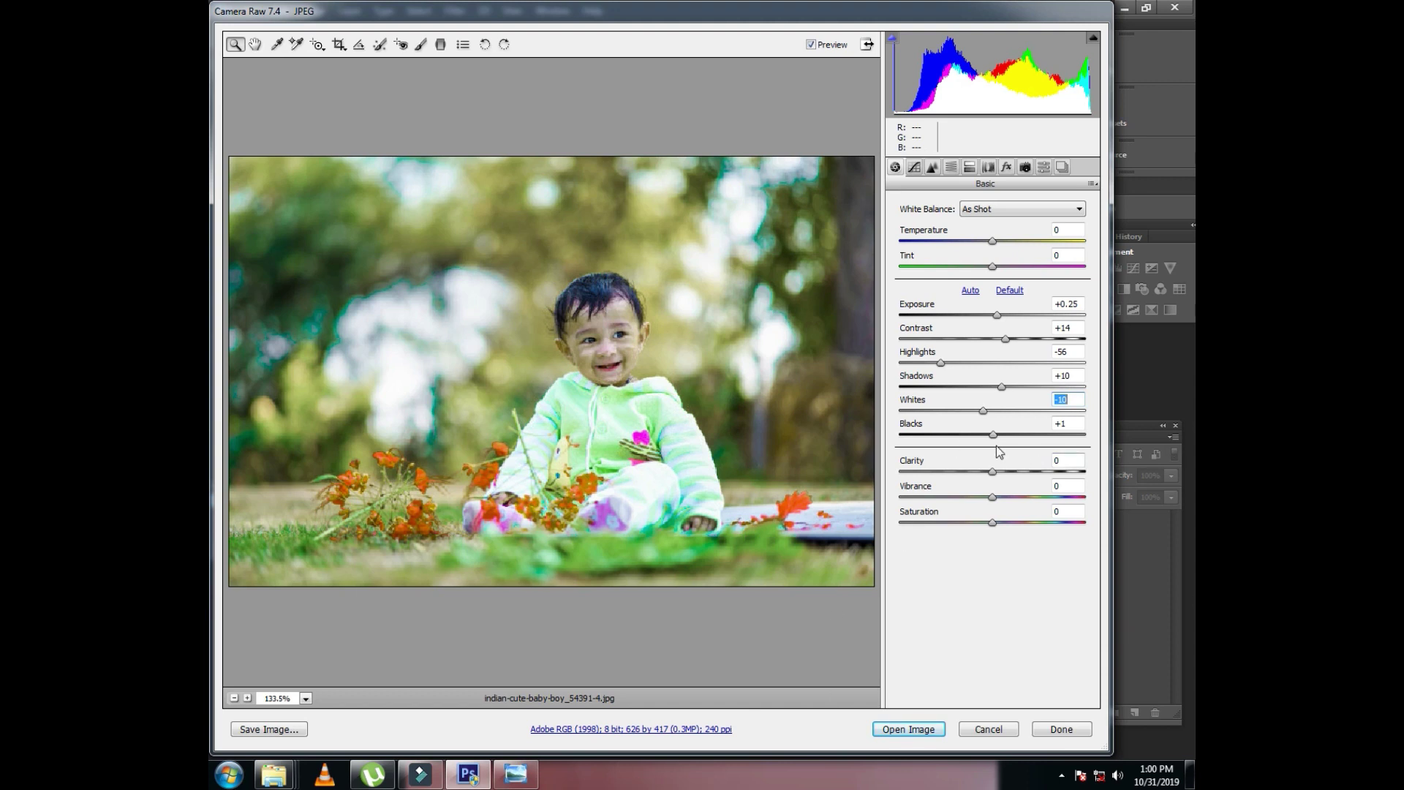
drag(996, 436, 1007, 436)
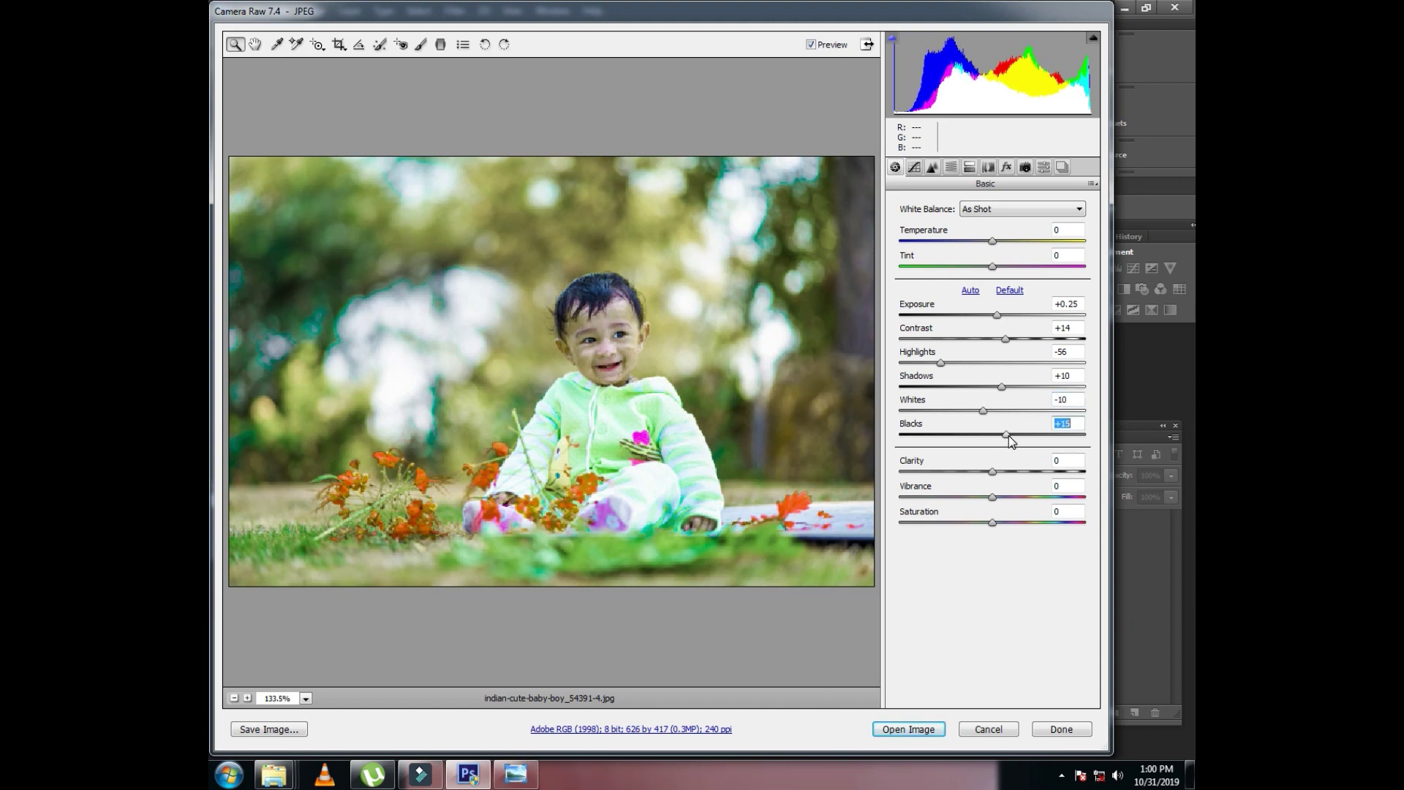
In HSL Hue, set Oranges to 0, Yellows to +100 and Greens to +89
click(950, 167)
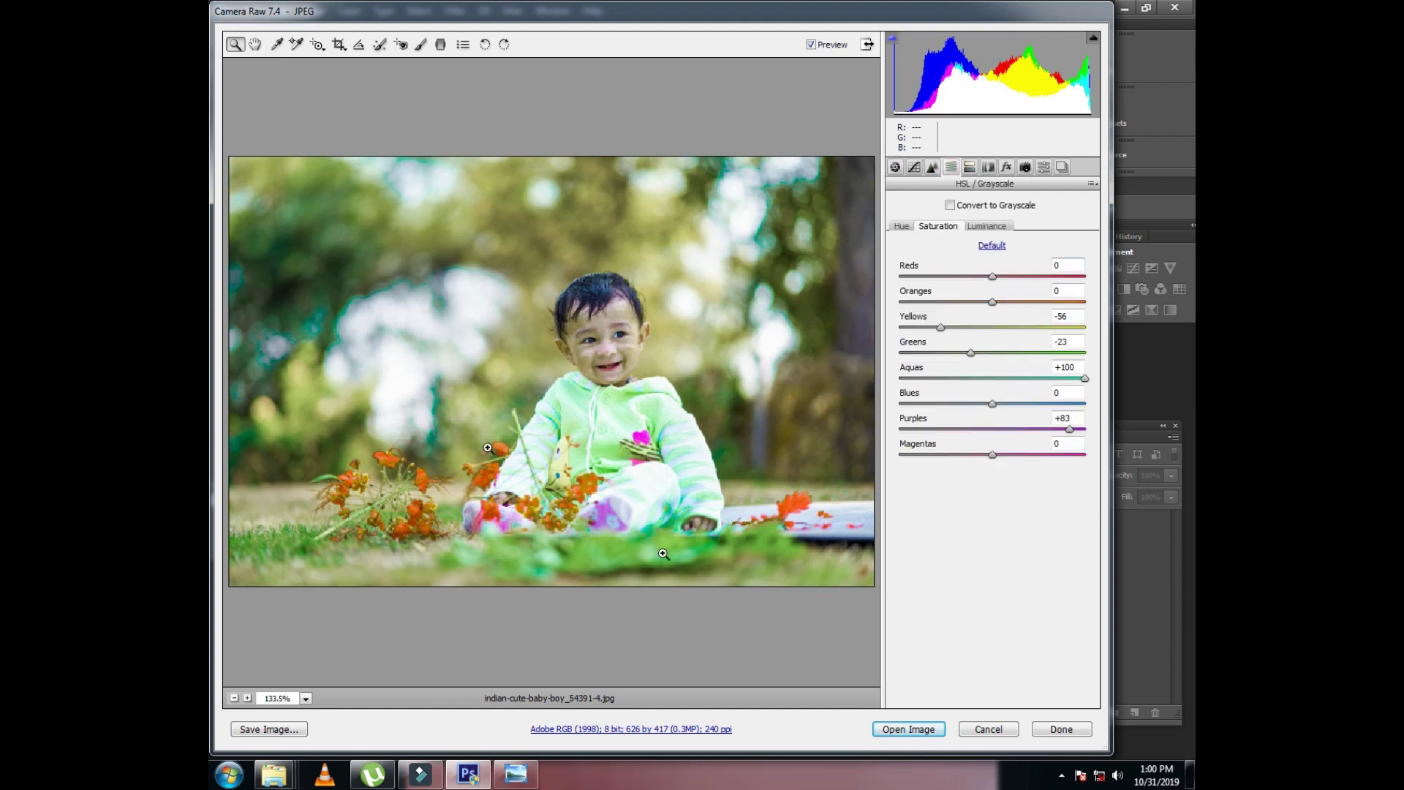
click(903, 227)
click(1069, 302)
text(0)
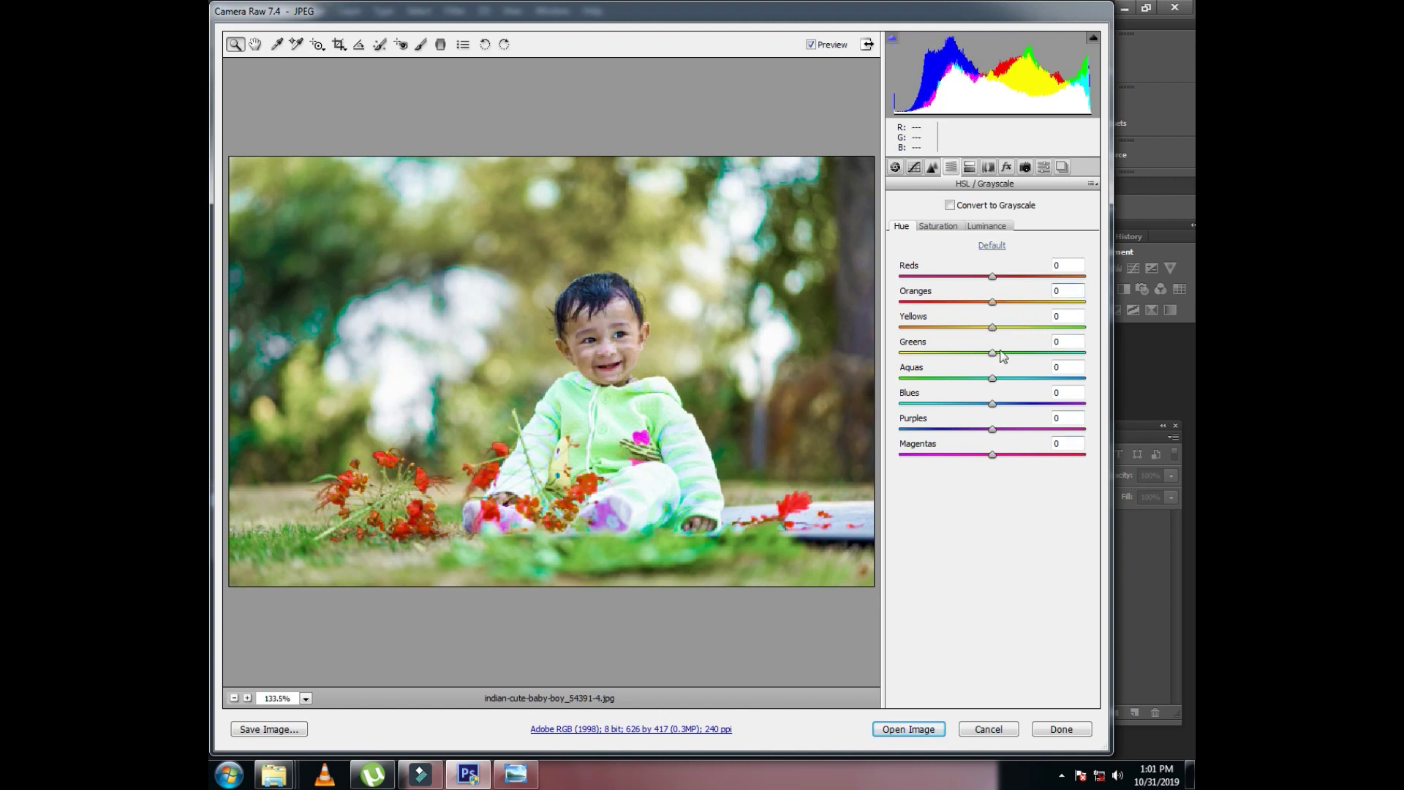
mouse_move(989, 328)
mouse_down()
mouse_move(950, 332)
mouse_move(1096, 329)
mouse_up()
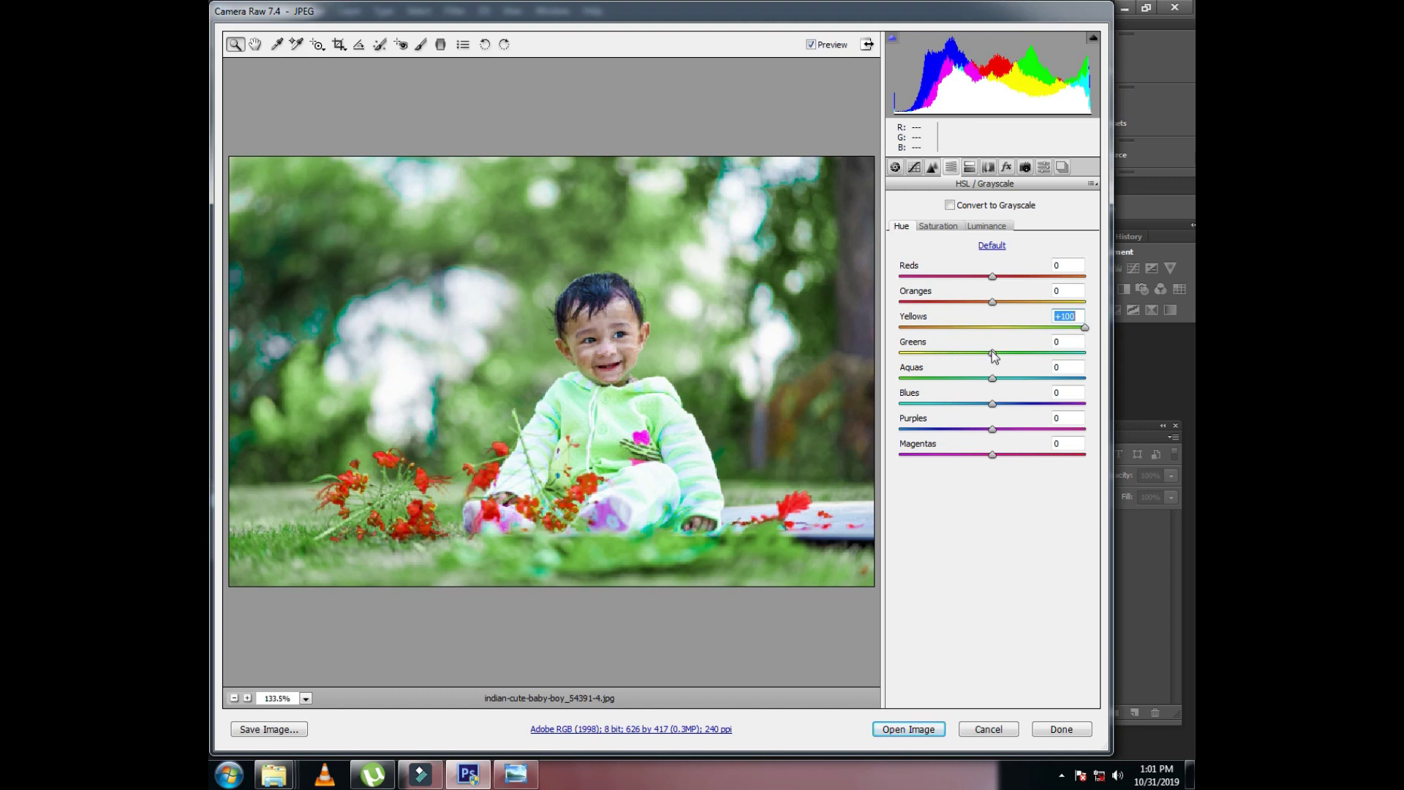
drag(996, 352, 1079, 353)
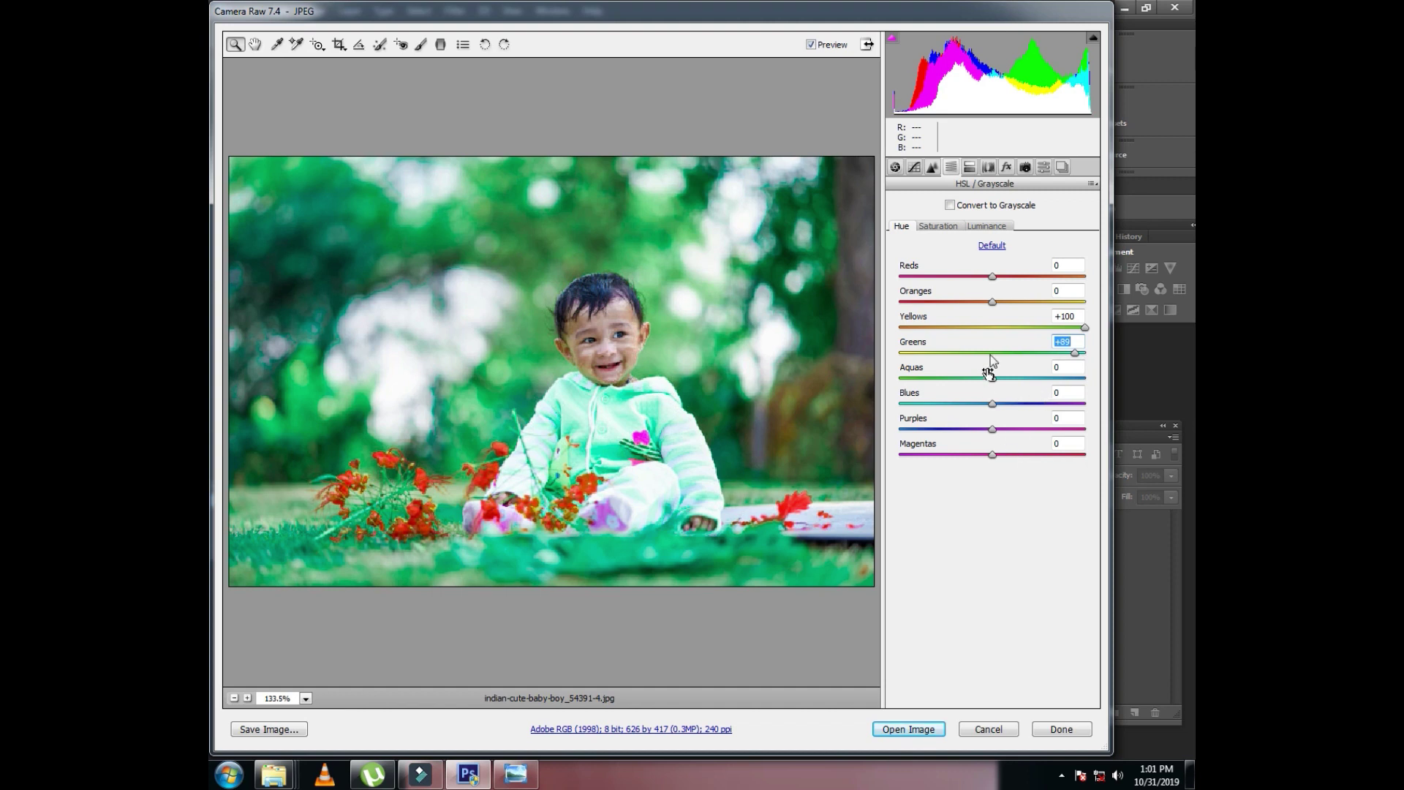
Boost HSL saturation: Yellows +63, Greens +71, Aquas +68, and raise Blues
click(942, 226)
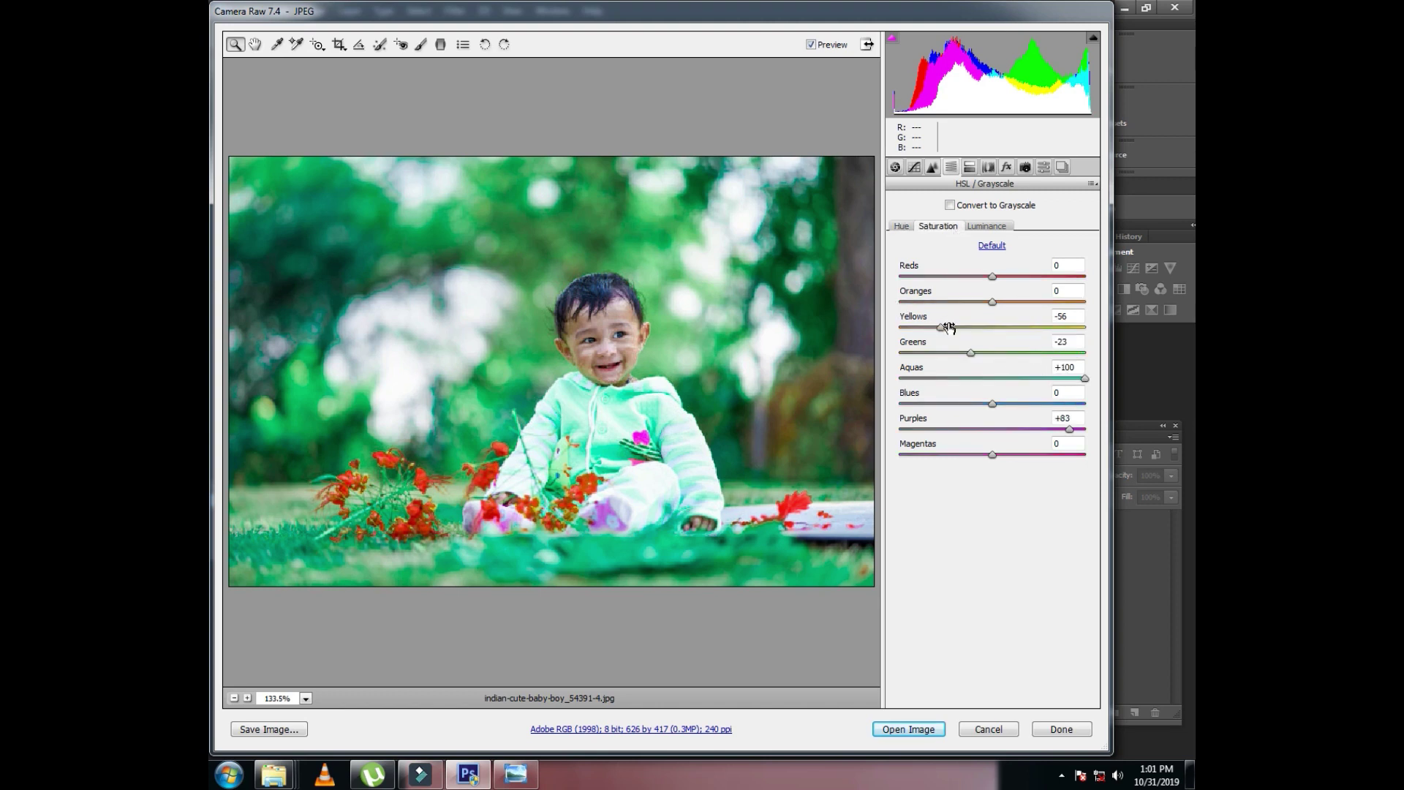
drag(955, 327, 1043, 334)
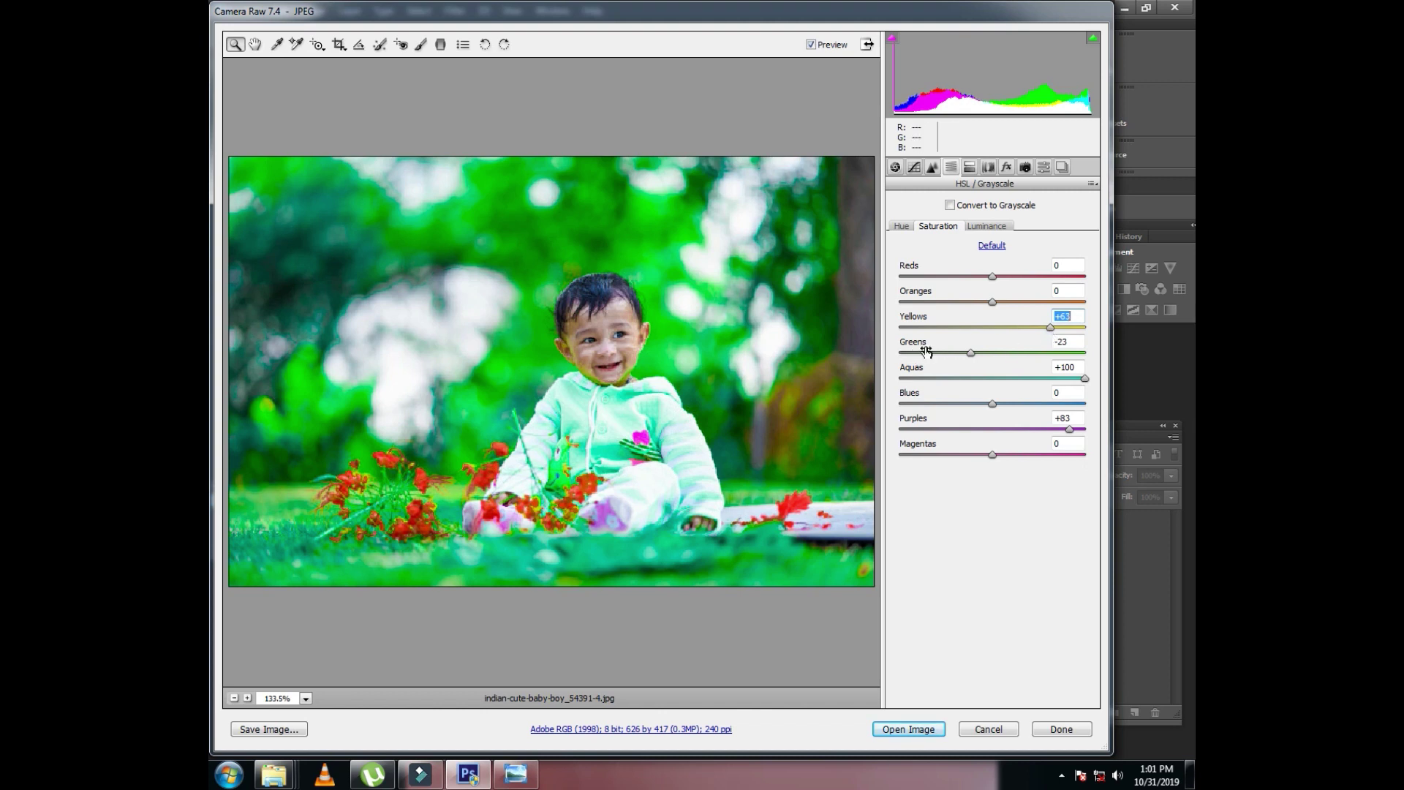
drag(971, 352, 1054, 353)
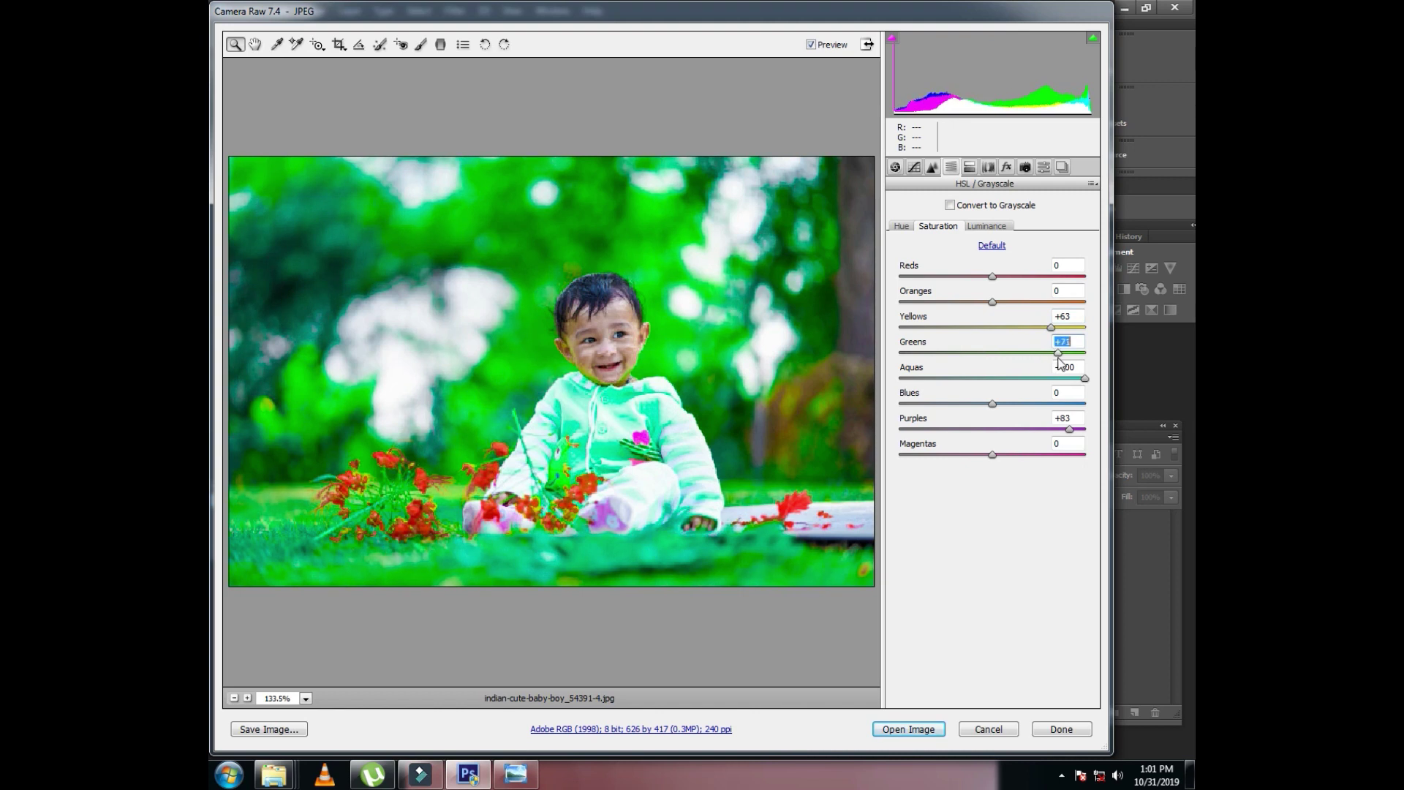
drag(1051, 379, 1054, 379)
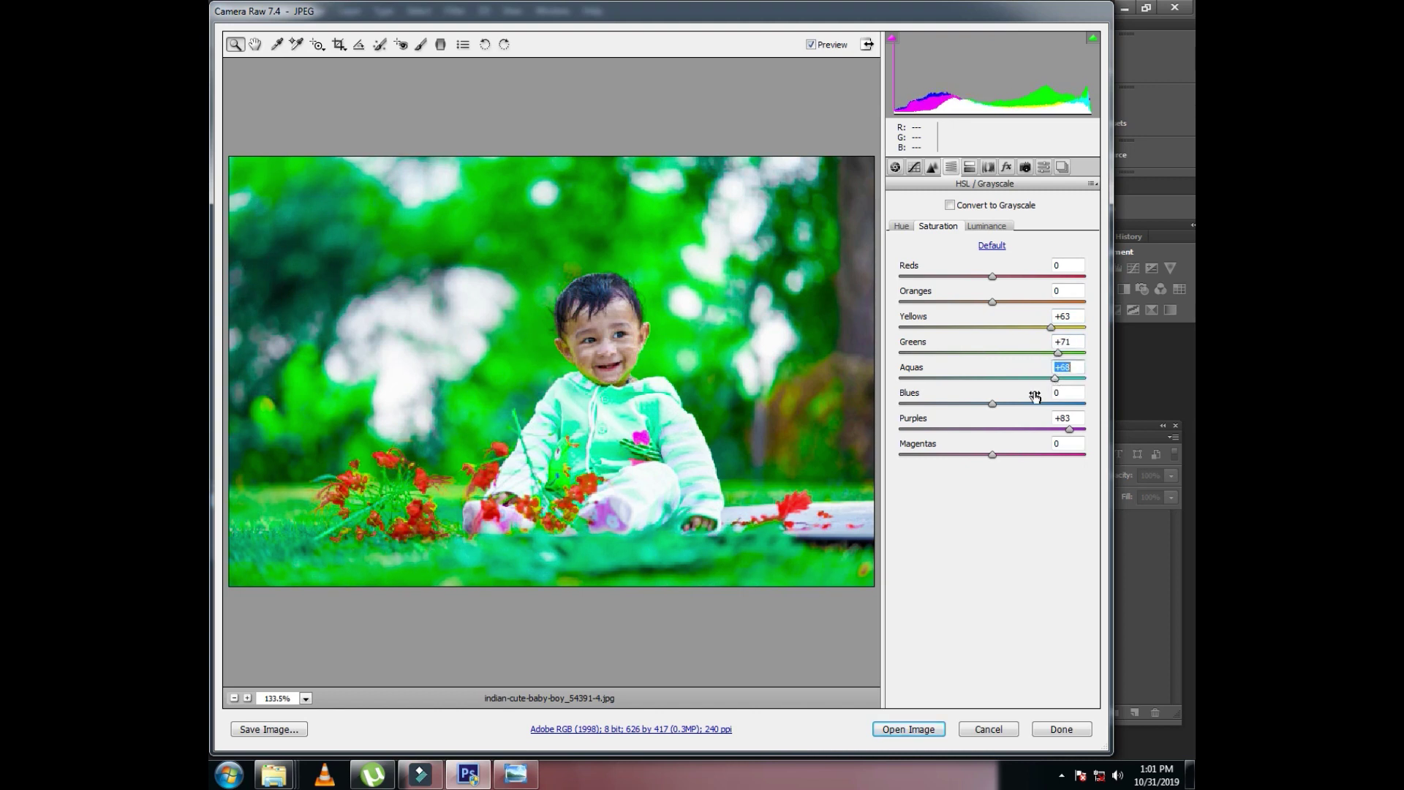
mouse_move(992, 404)
mouse_down()
mouse_move(925, 404)
mouse_move(1038, 420)
mouse_up()
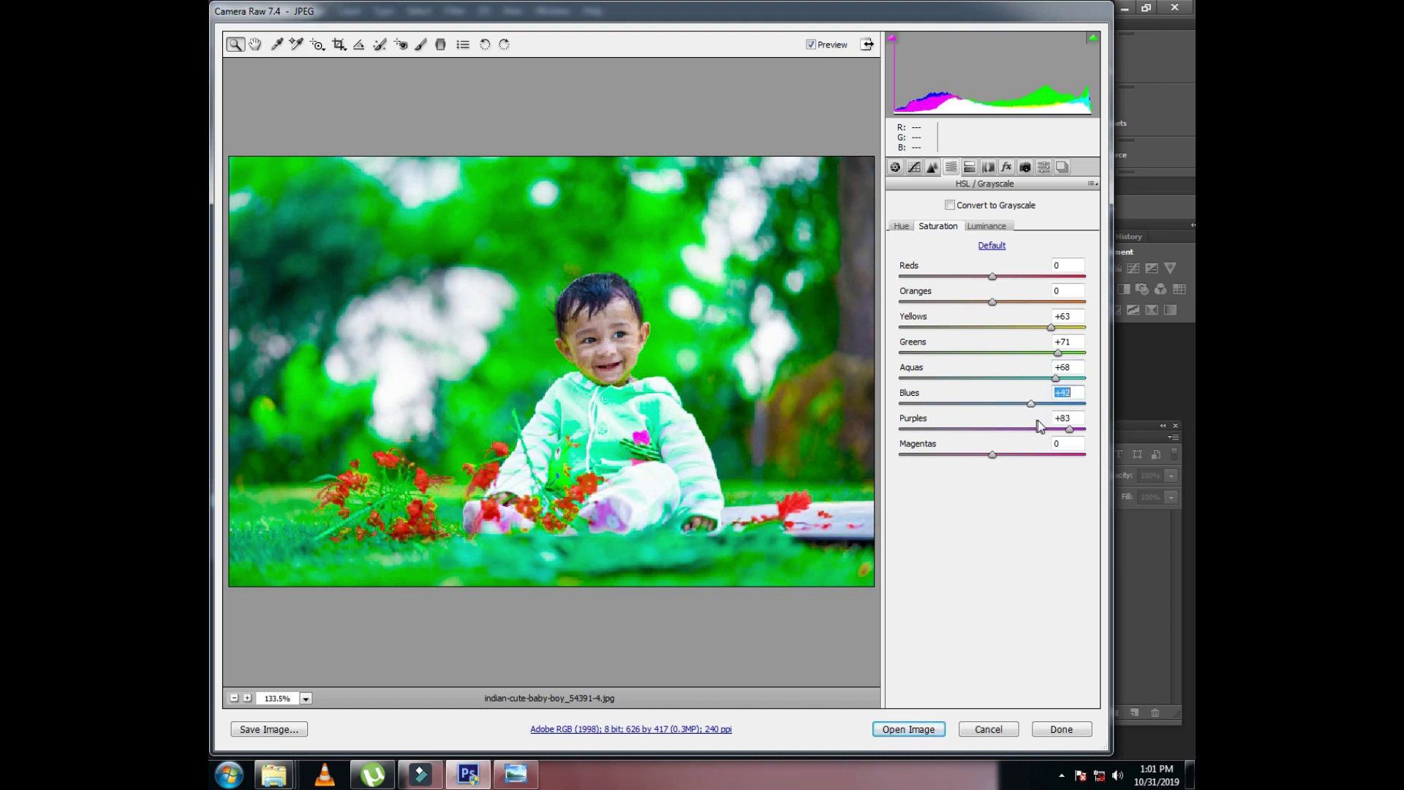
Shift the Blues hue to -66 and the Aquas hue to +42
click(903, 228)
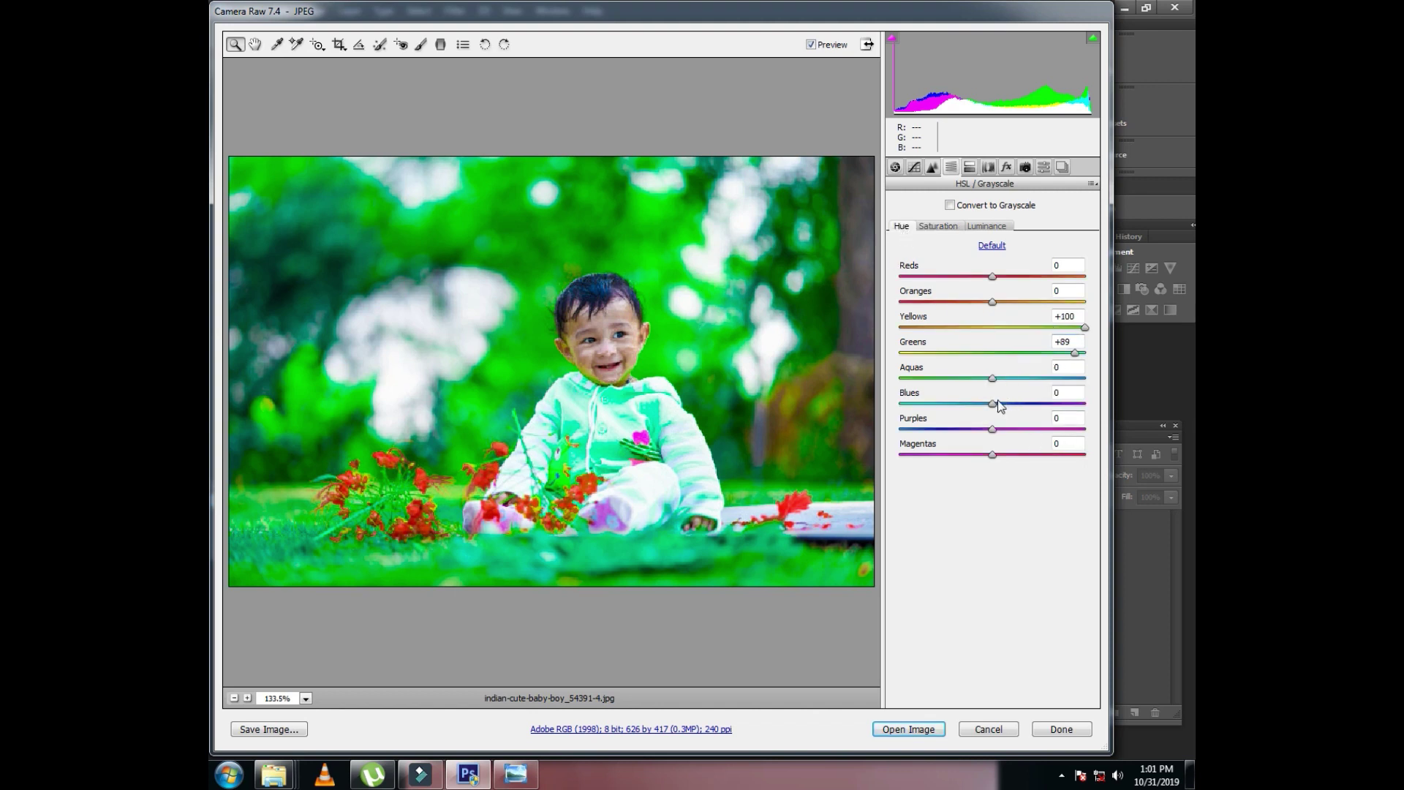
mouse_move(999, 404)
mouse_down()
mouse_move(913, 419)
mouse_move(936, 412)
mouse_up()
click(992, 378)
drag(1014, 380, 1031, 379)
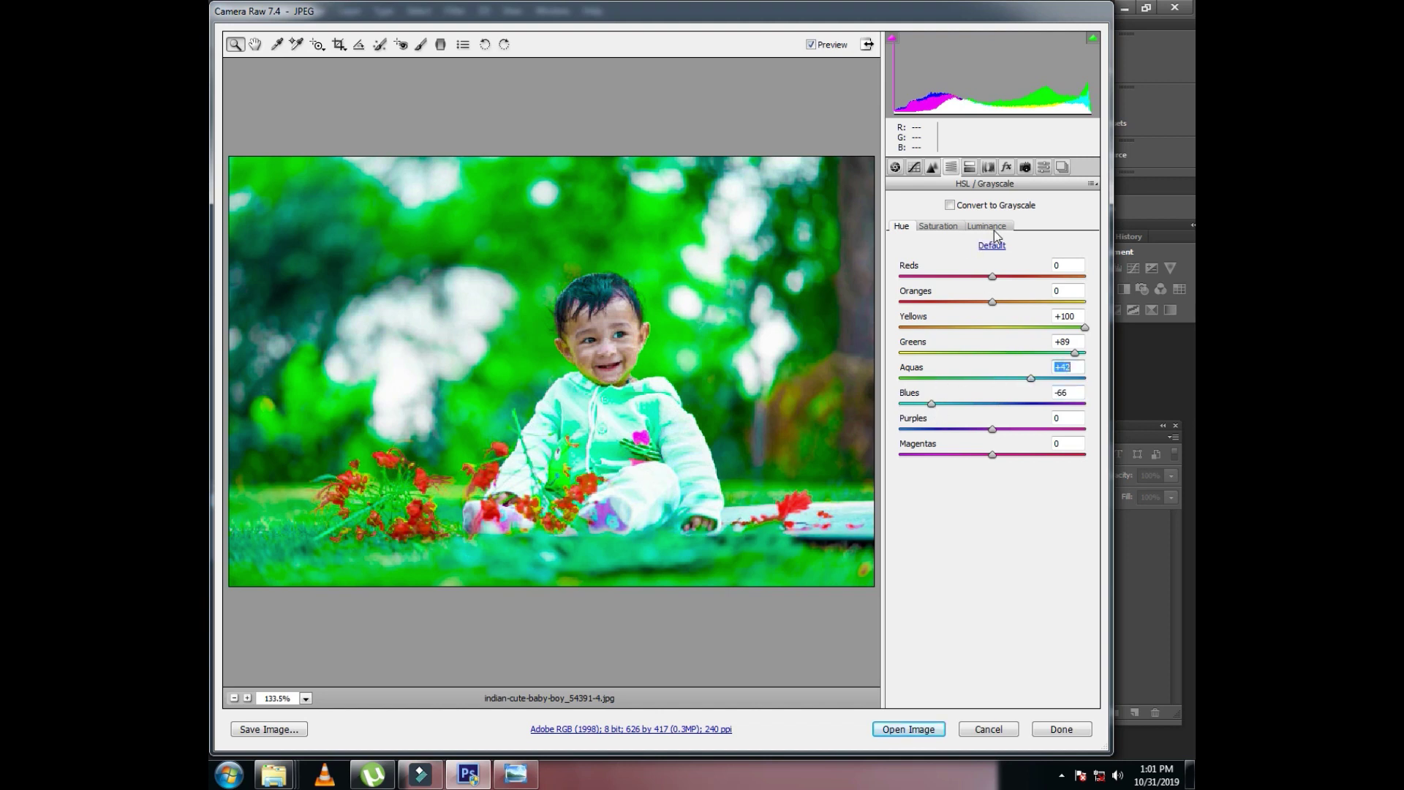
Set Greens luminance to +39 and Aquas to +47, then open the image in Photoshop
click(992, 232)
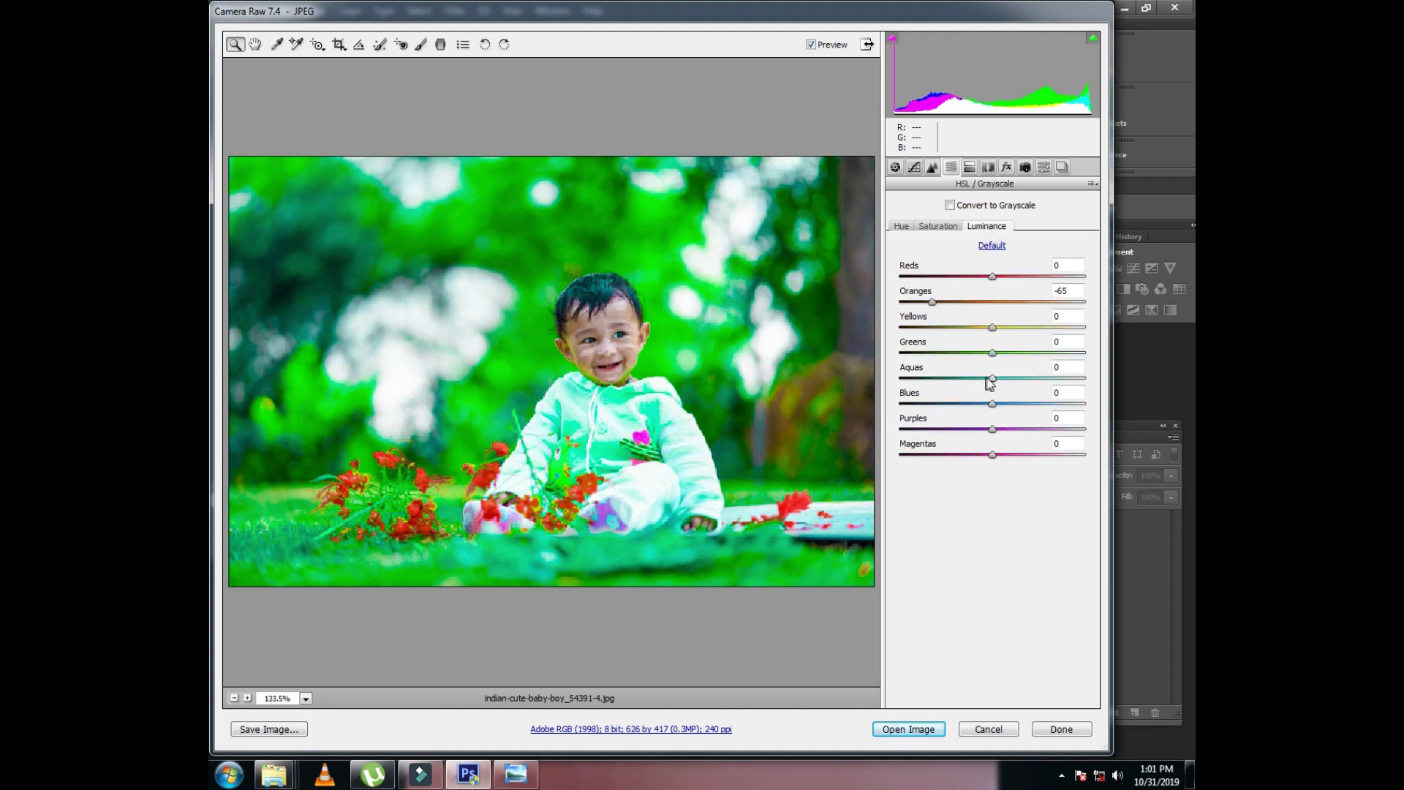
mouse_move(992, 379)
mouse_down()
mouse_move(1014, 379)
mouse_move(1028, 352)
mouse_up()
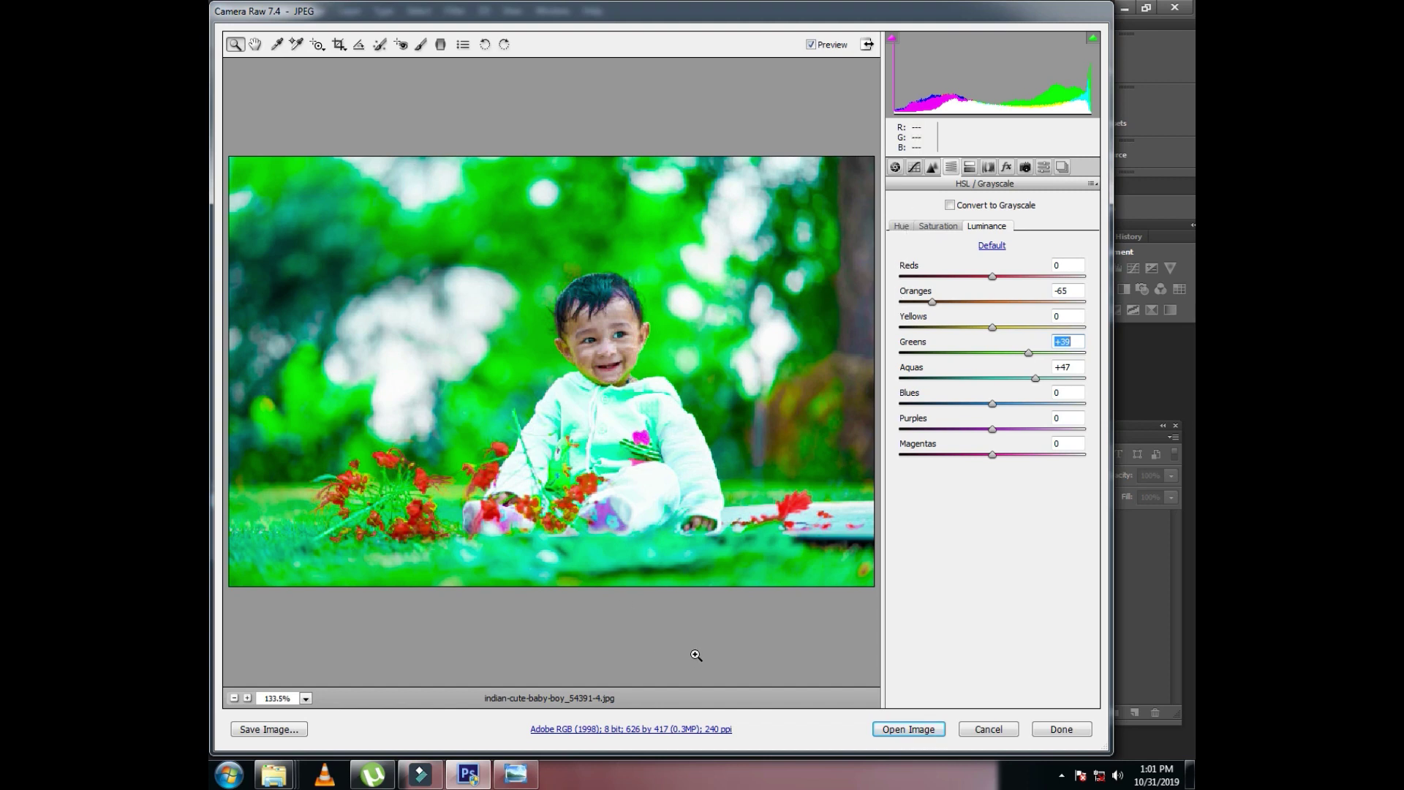
click(927, 720)
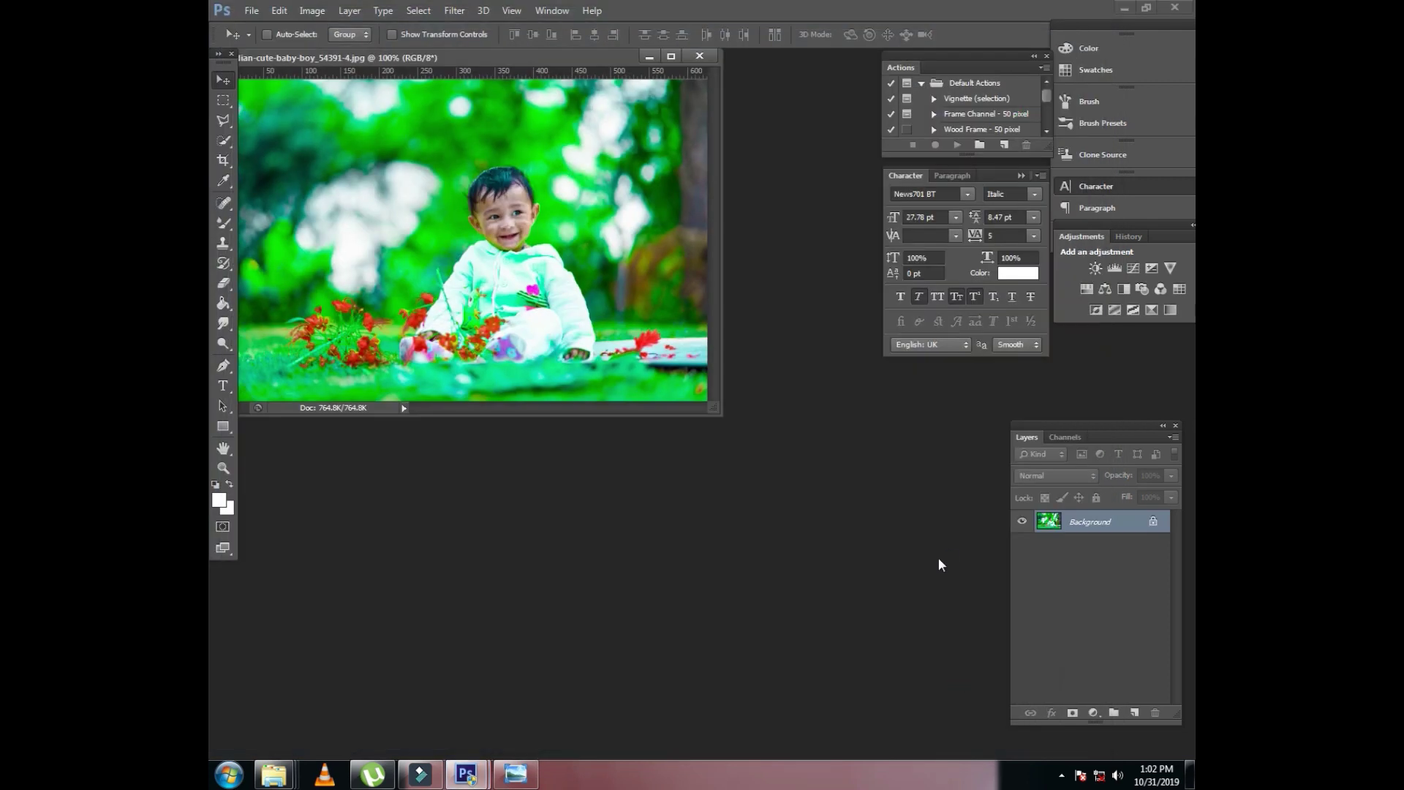
Duplicate the background to Layer 1, zoom in on the child's face, and pick the Mixer Brush
key(f)
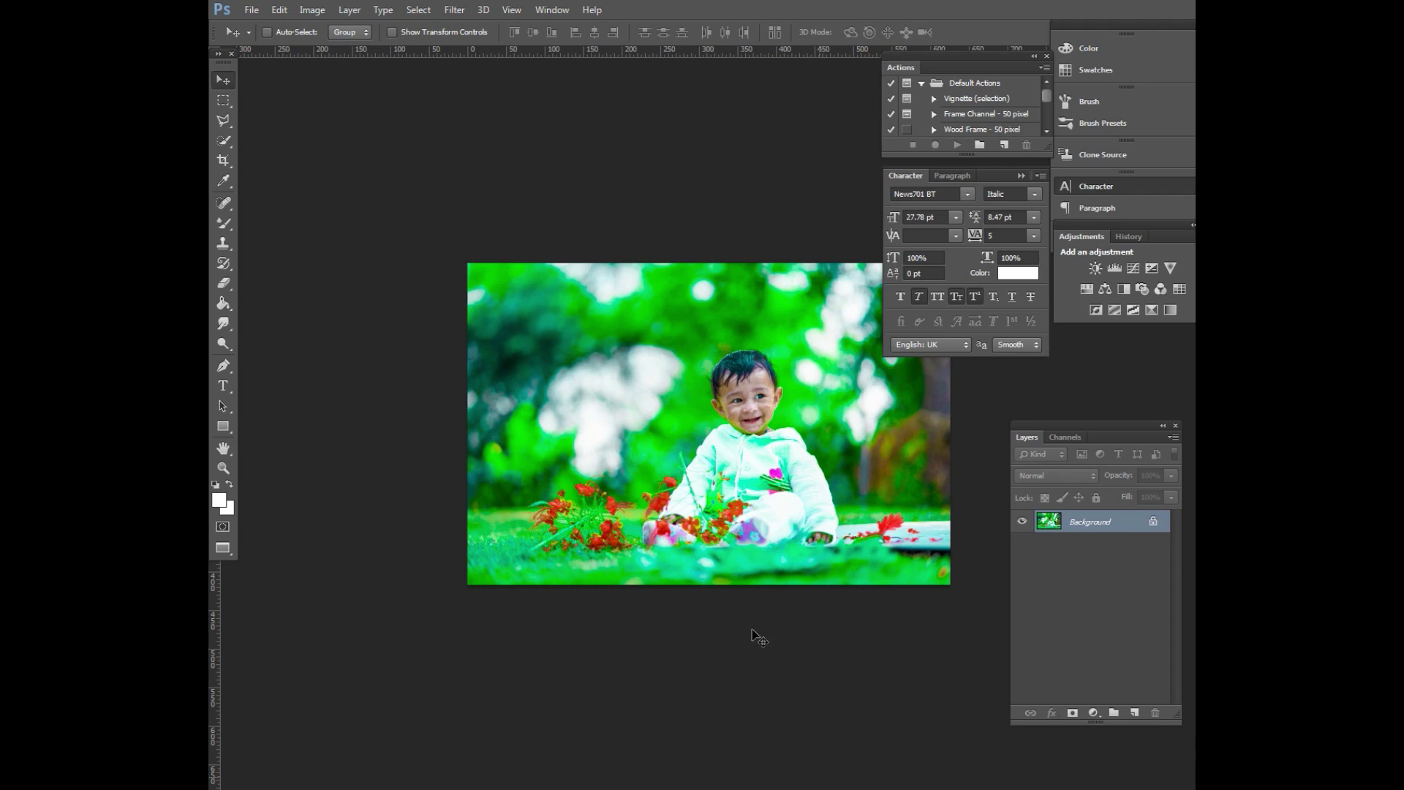
key(ctrl+j)
key(ctrl+plus)
key(ctrl+plus)
key(ctrl+plus)
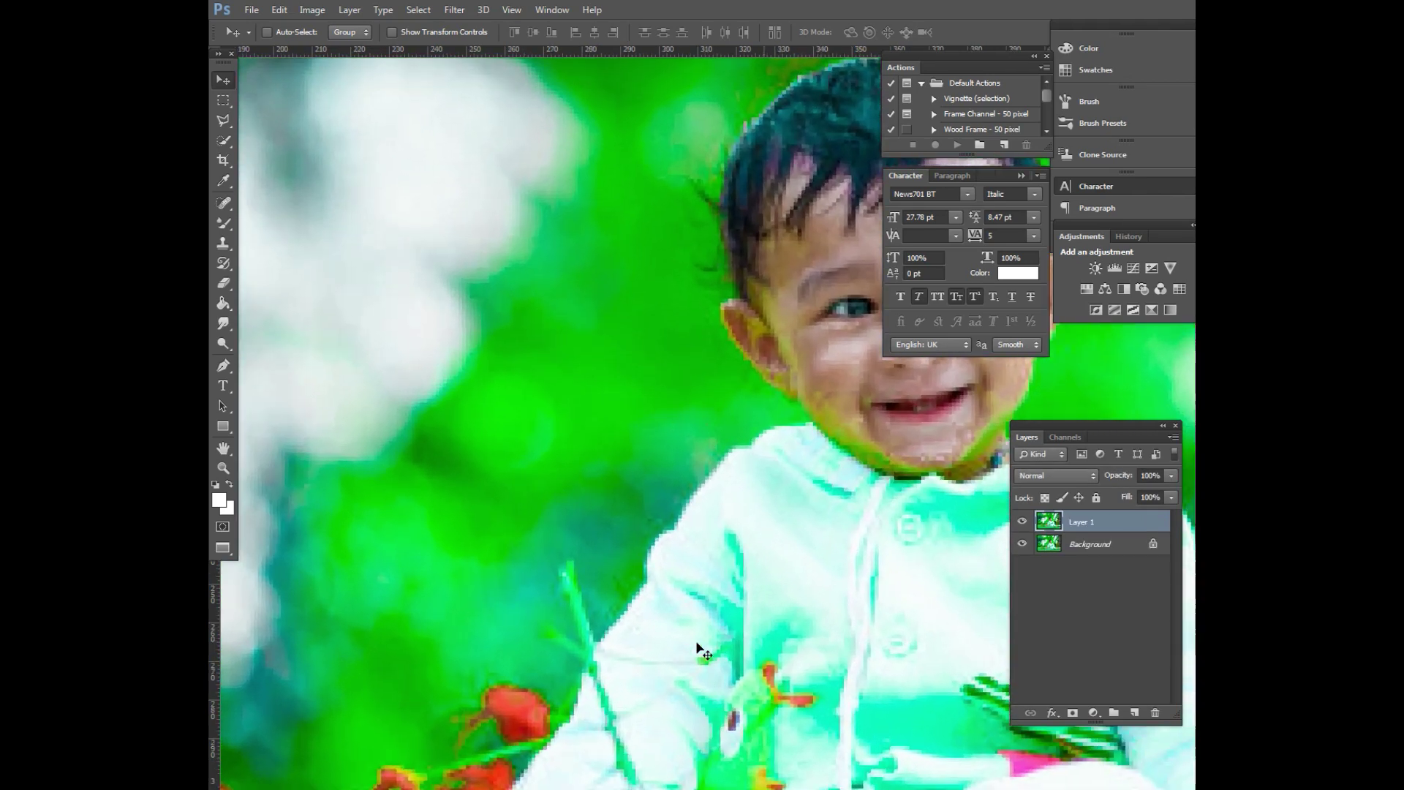
drag(696, 636, 433, 627)
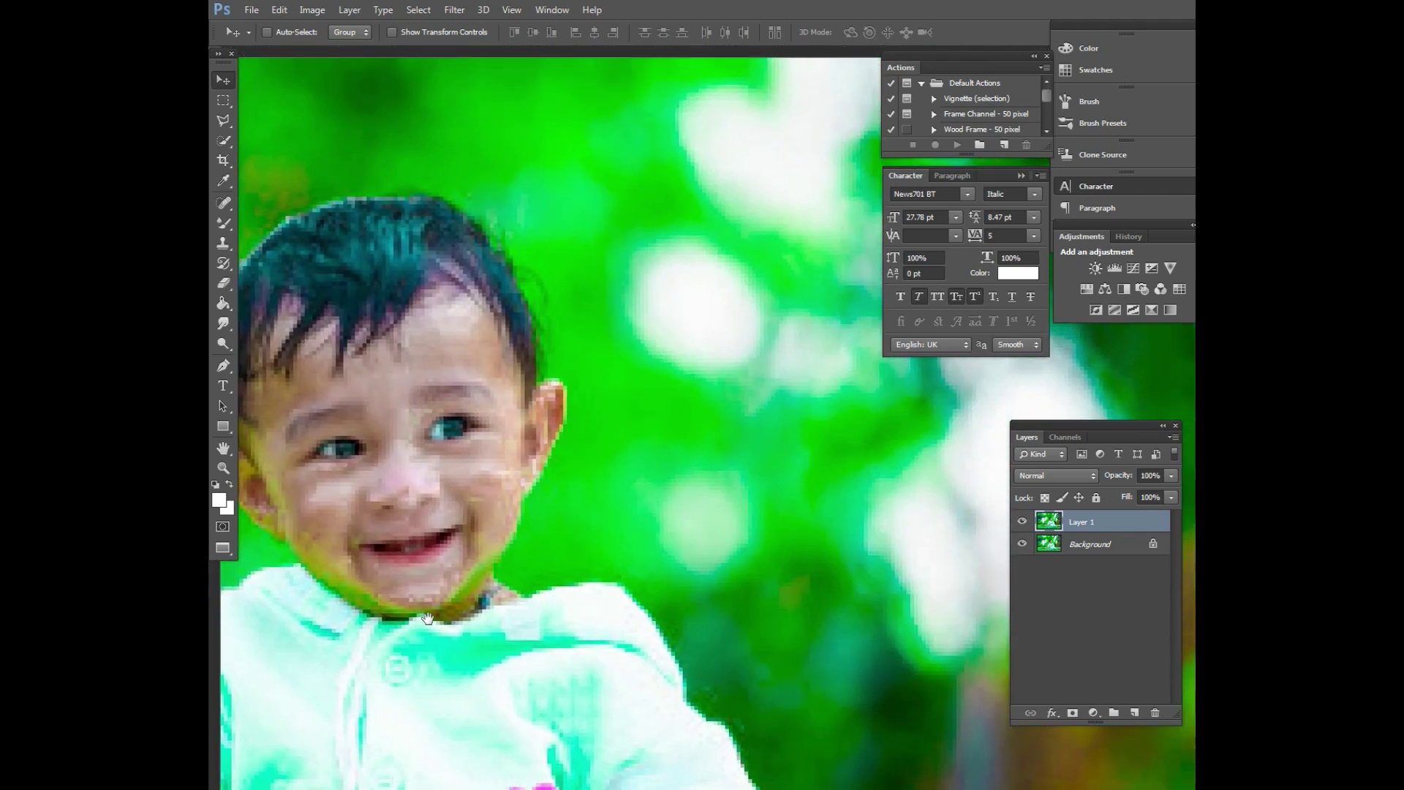
key(ctrl+plus)
drag(328, 565, 668, 497)
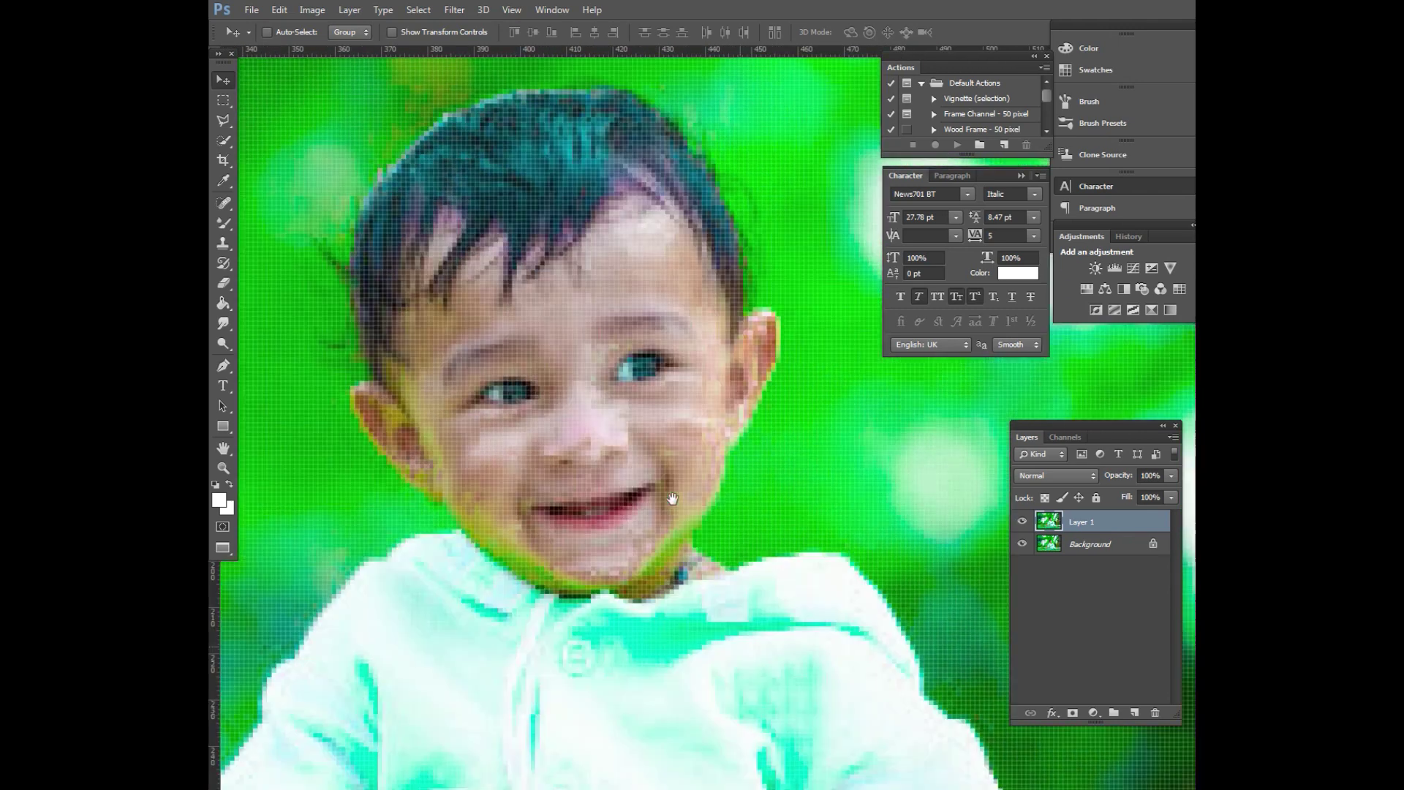
click(223, 223)
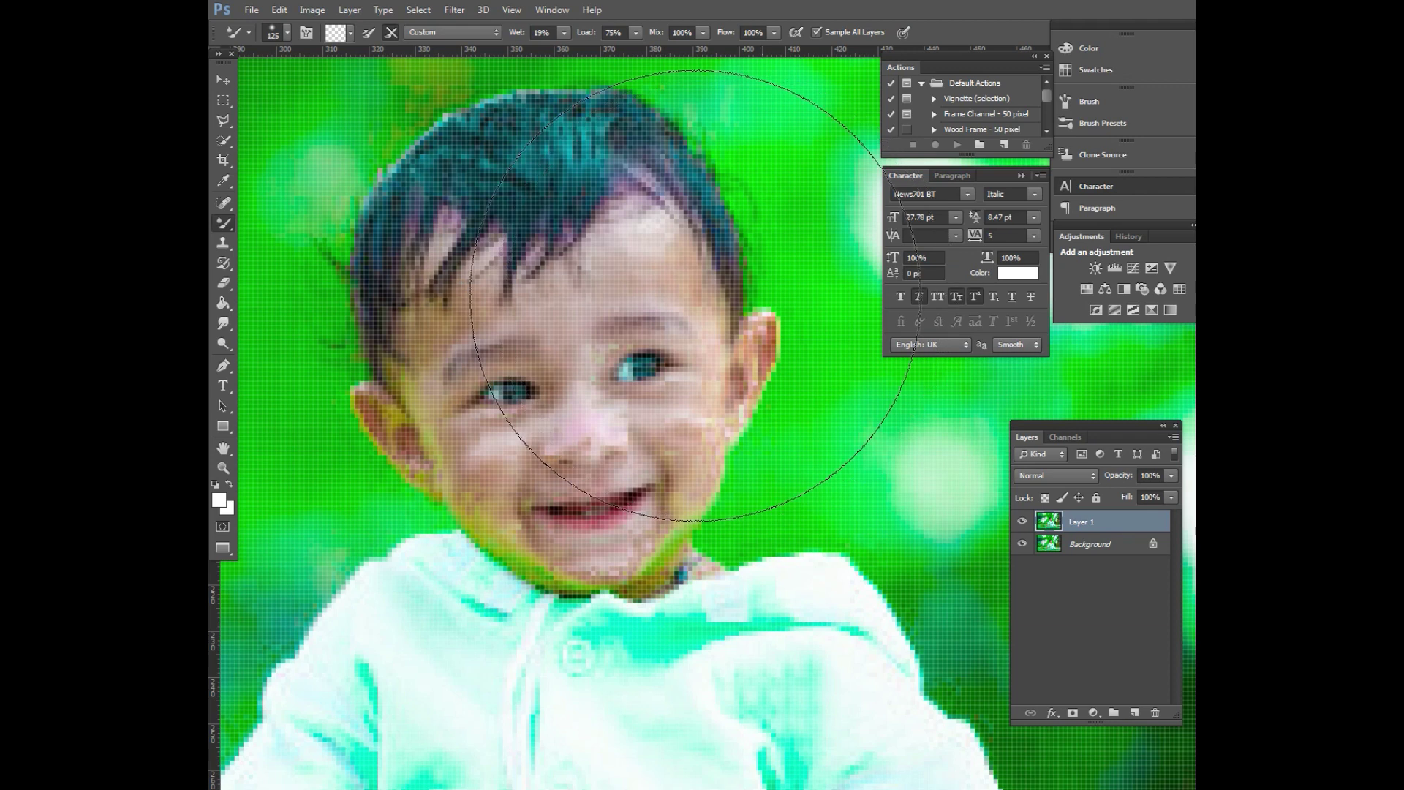
Blend the skin on the cheeks, forehead and chin, resizing the Mixer Brush as needed
key(bracketleft)
key(bracketleft)
key(bracketleft)
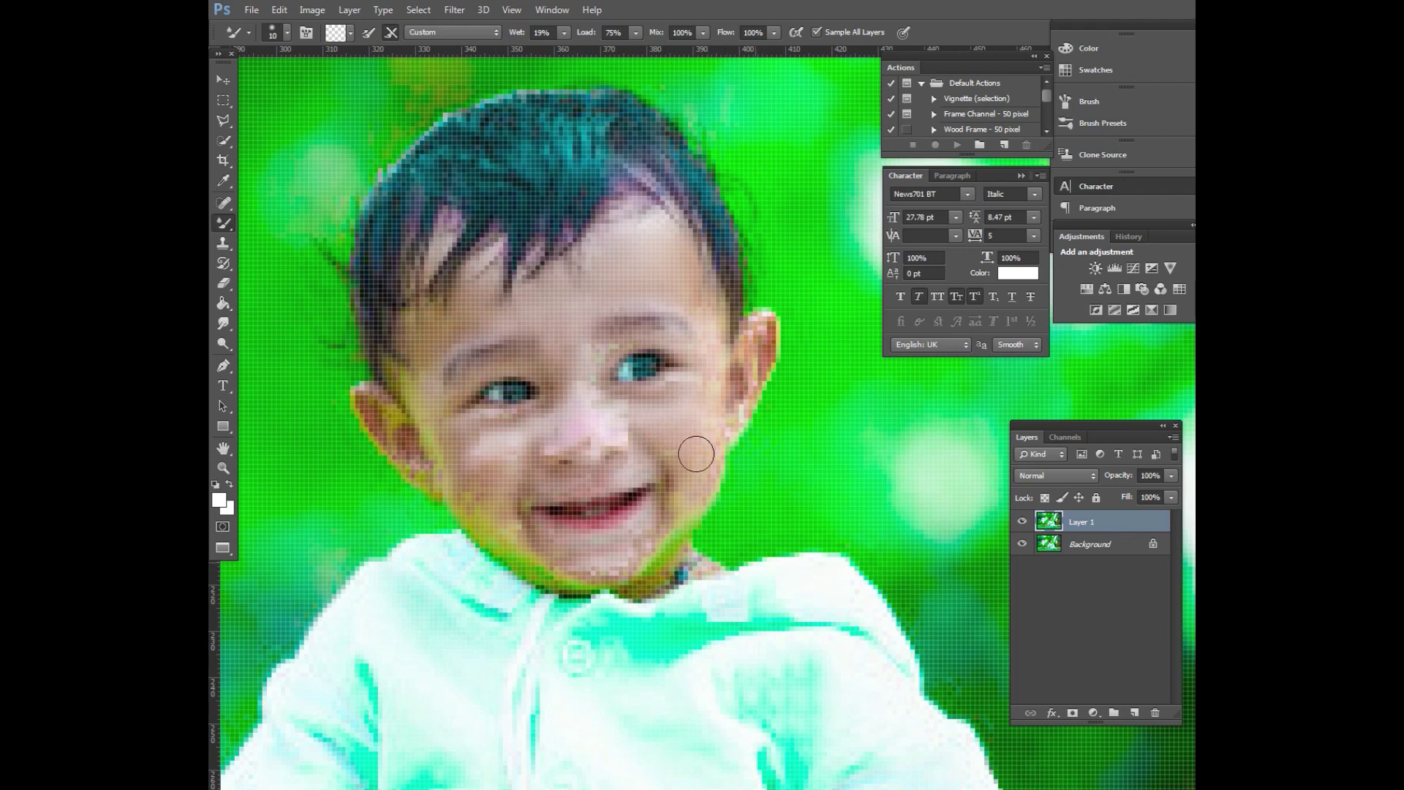
key(bracketleft)
key(bracketleft)
key(bracketright)
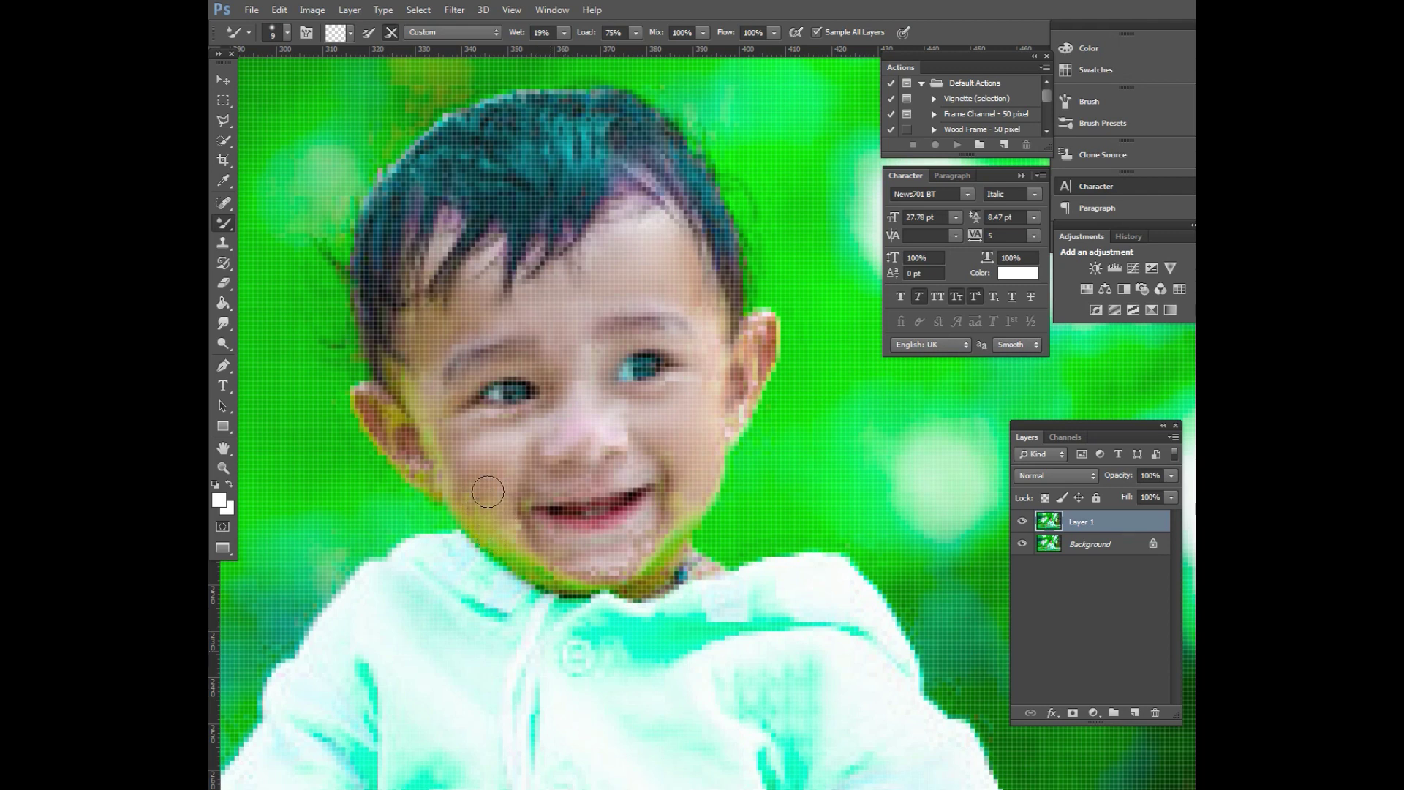
key(bracketleft)
key(bracketright)
key(bracketright)
key(bracketright)
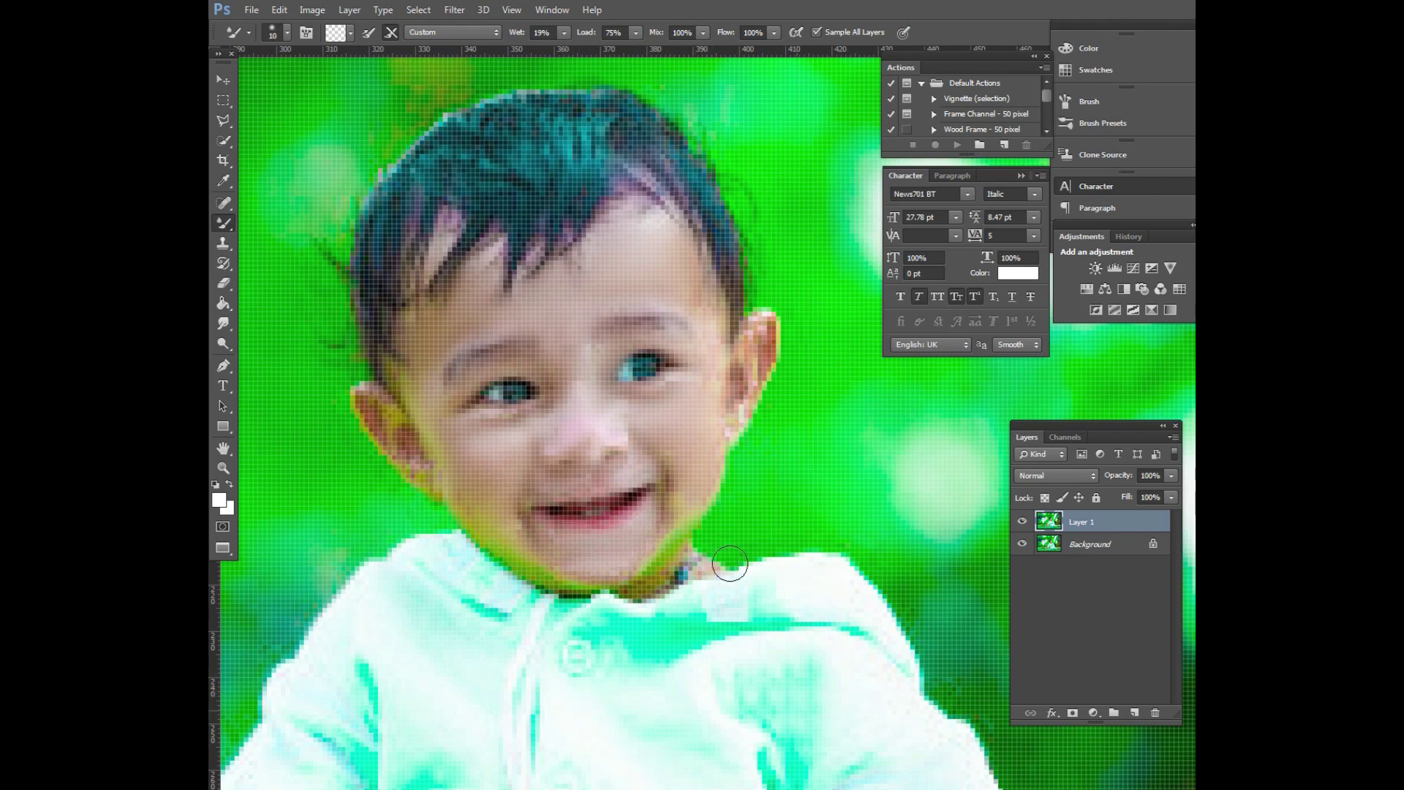
key(bracketright)
key(bracketleft)
key(bracketleft)
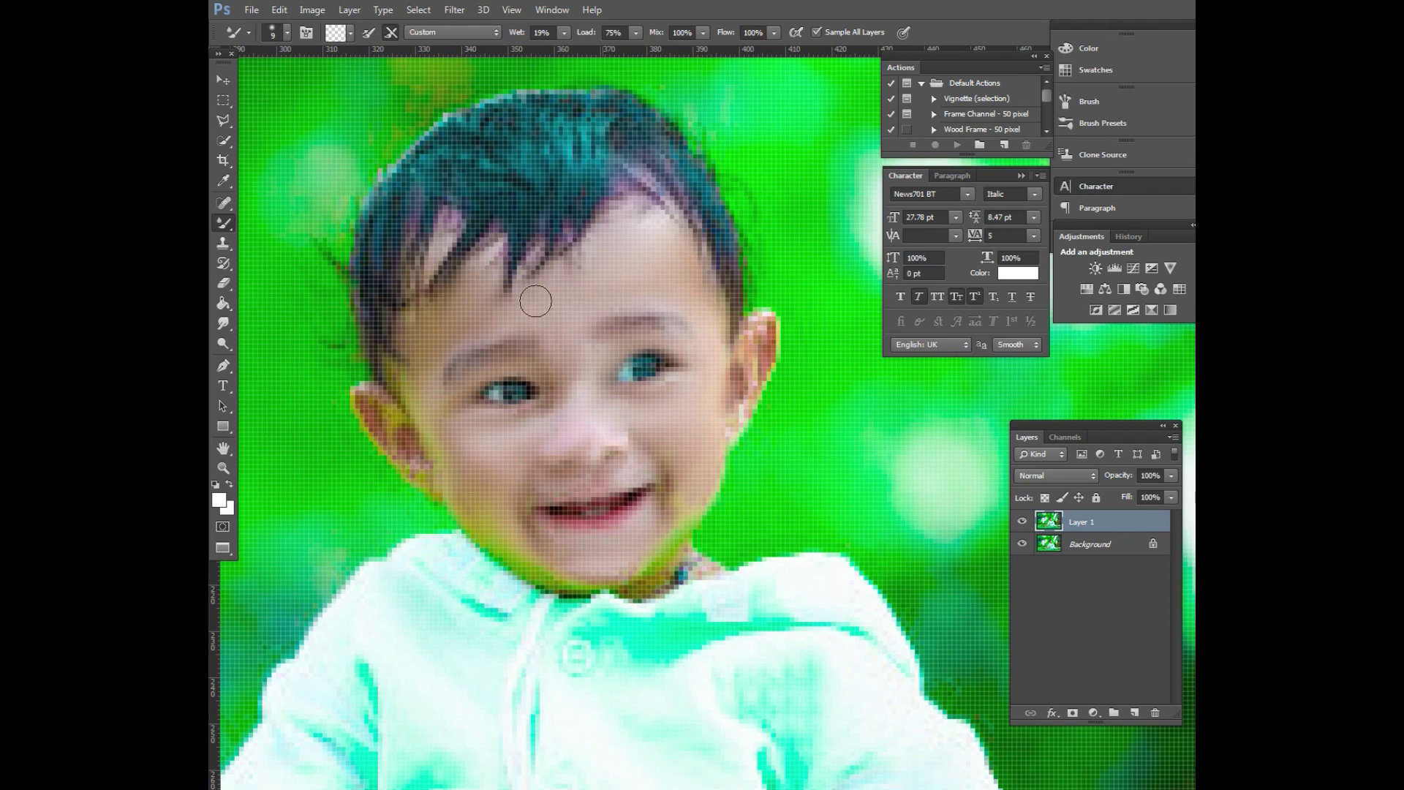
Zoom out and toggle Layer 1's visibility to compare the retouched skin
scroll(541, 310, down, 2)
scroll(539, 304, down, 2)
scroll(539, 304, down, 3)
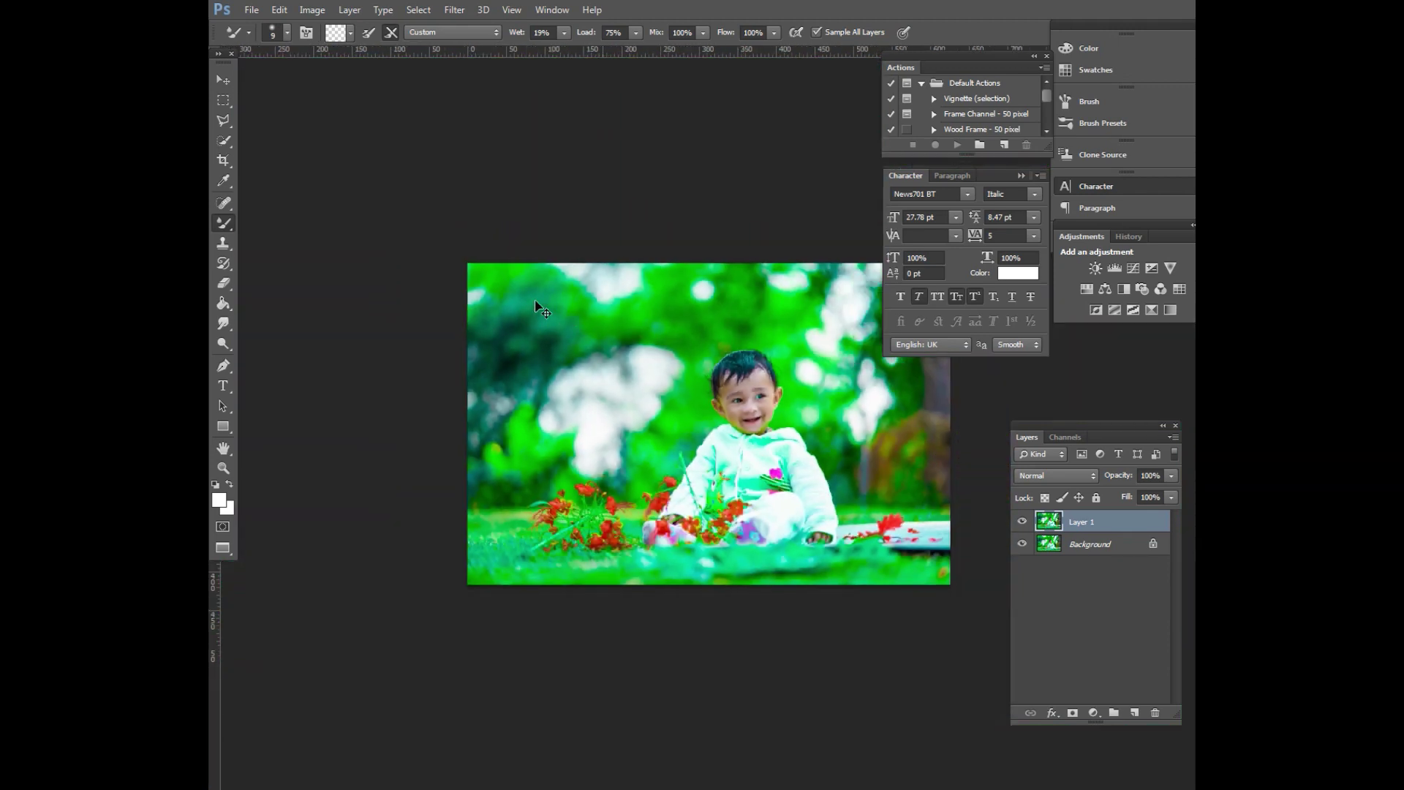
click(1023, 524)
click(1023, 526)
Open the second sunlight glow image from folder 'a' through Camera Raw
key(ctrl+o)
double_click(657, 446)
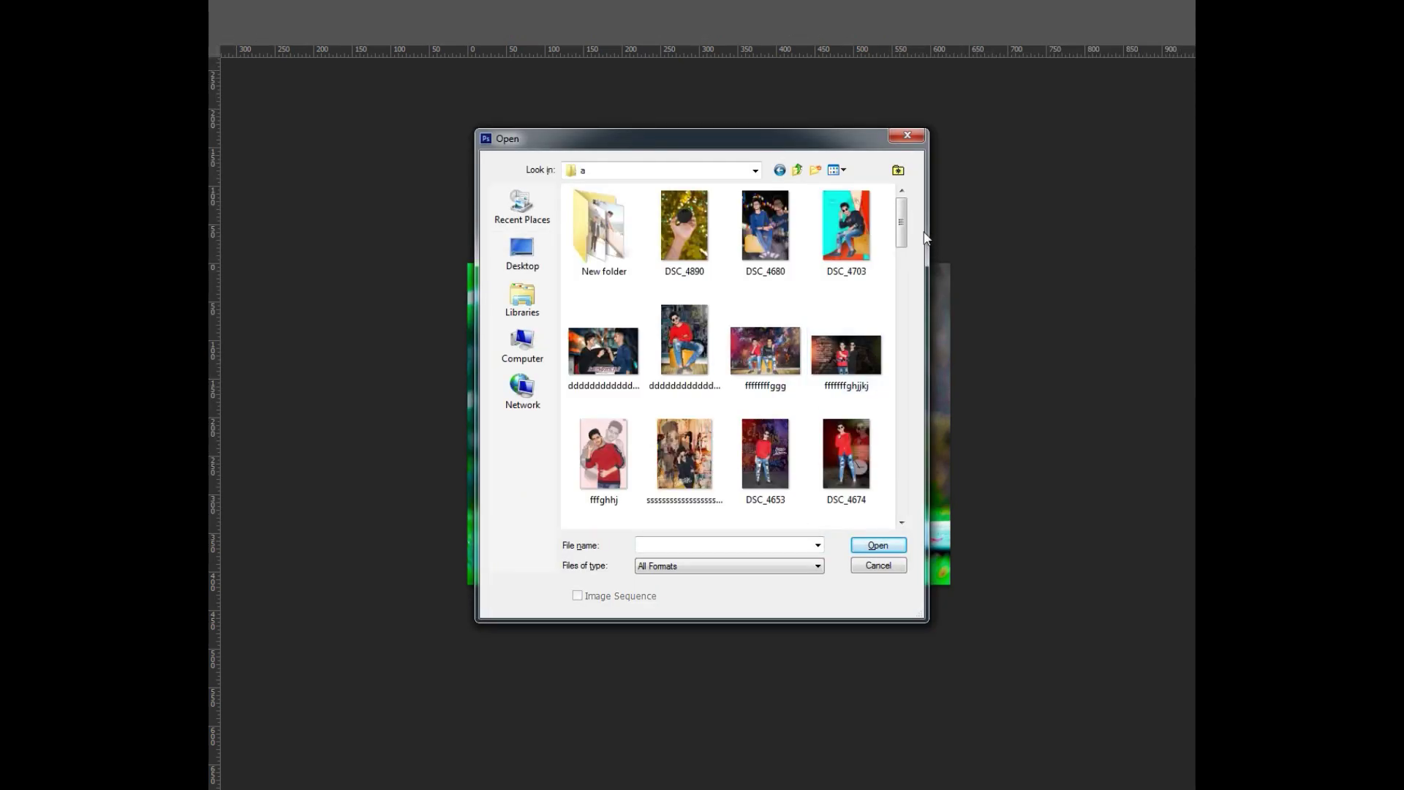
drag(901, 221, 901, 512)
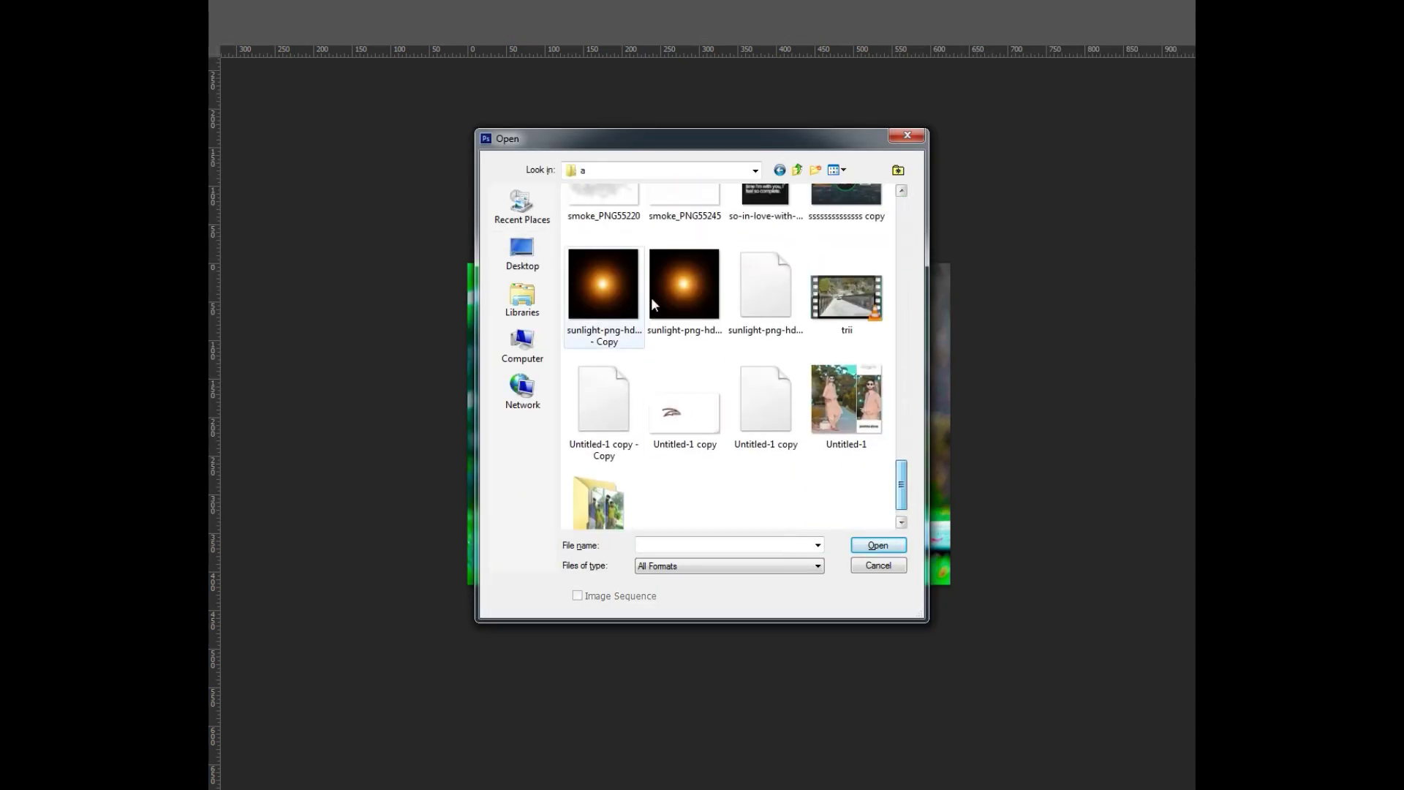
double_click(700, 300)
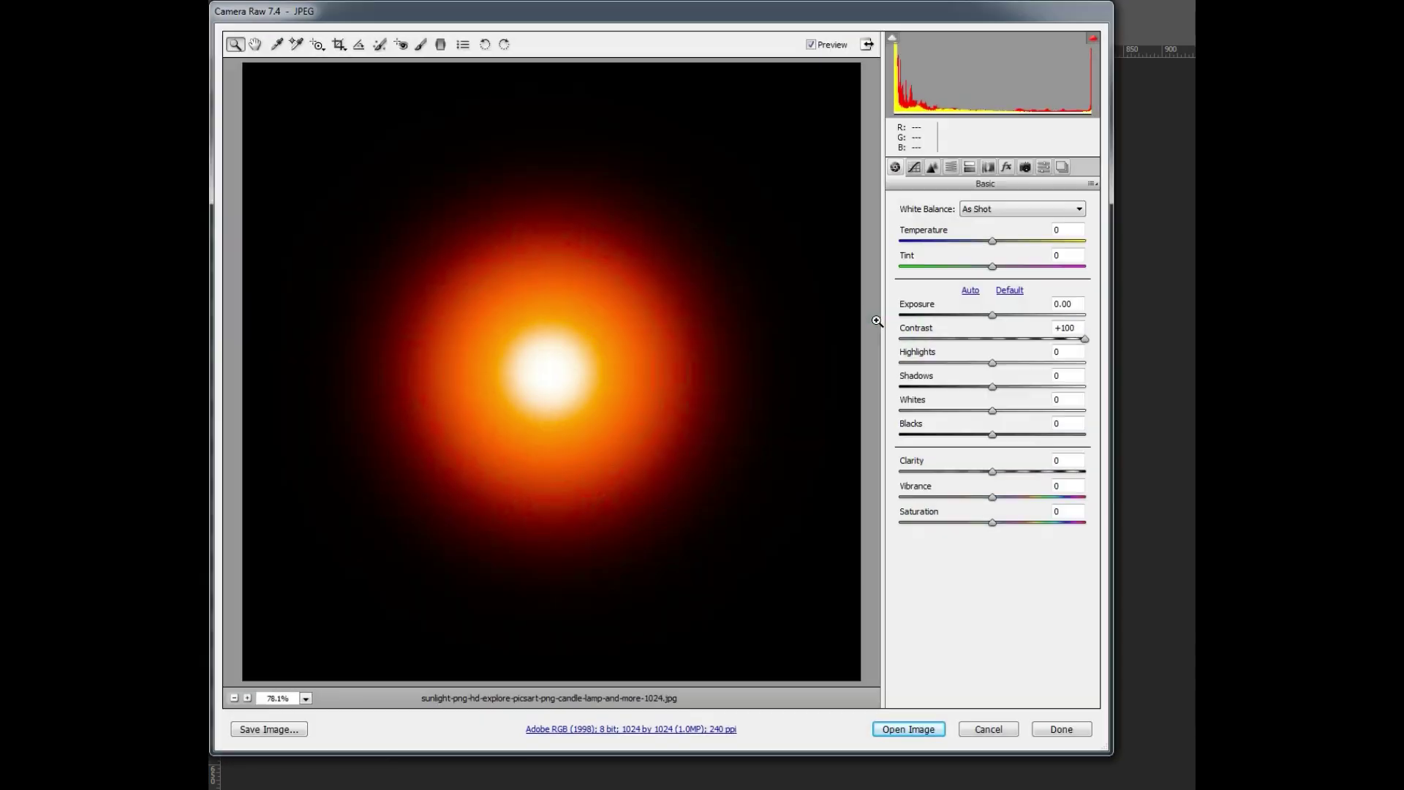
click(914, 728)
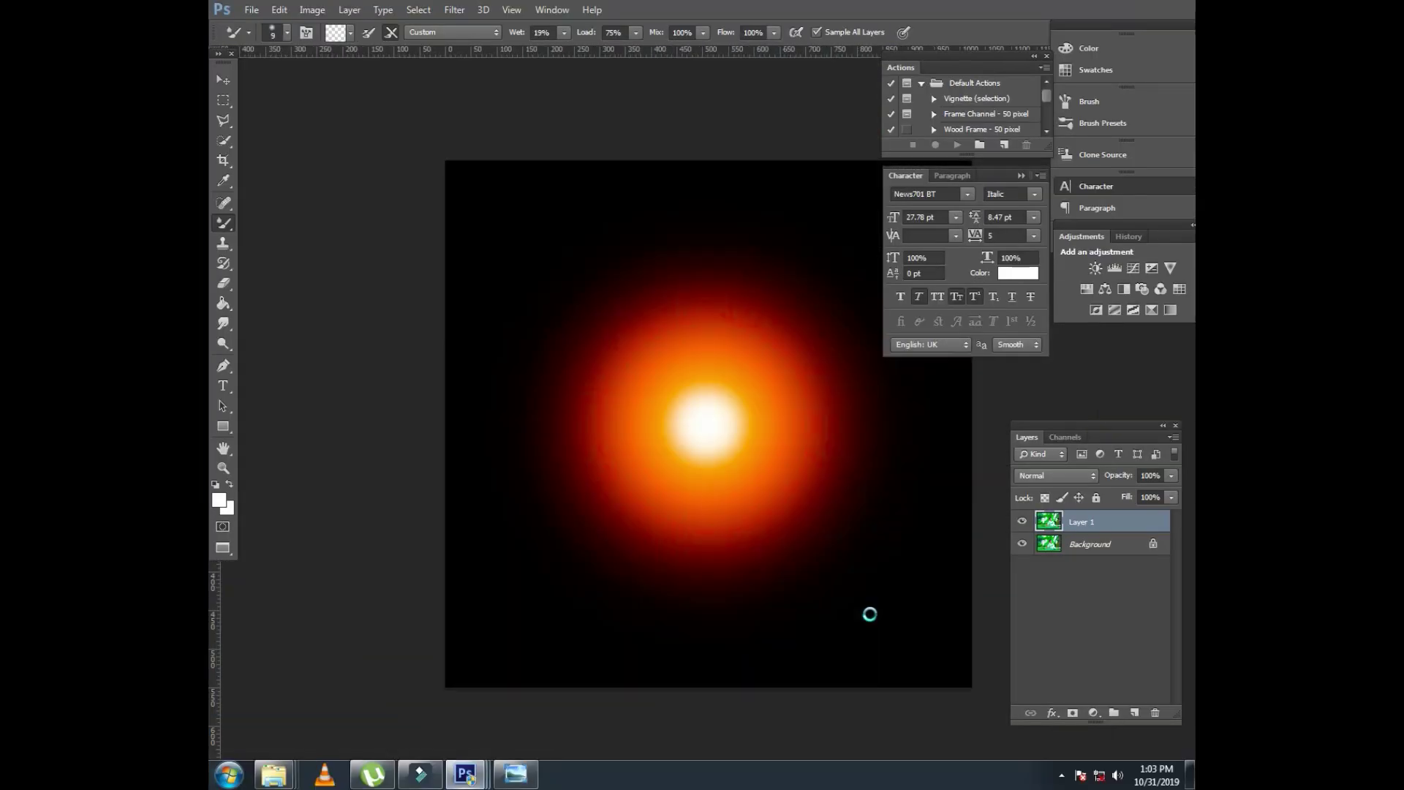
Drag the sunlight glow into the baby photo as Layer 2 with the Move tool
key(f)
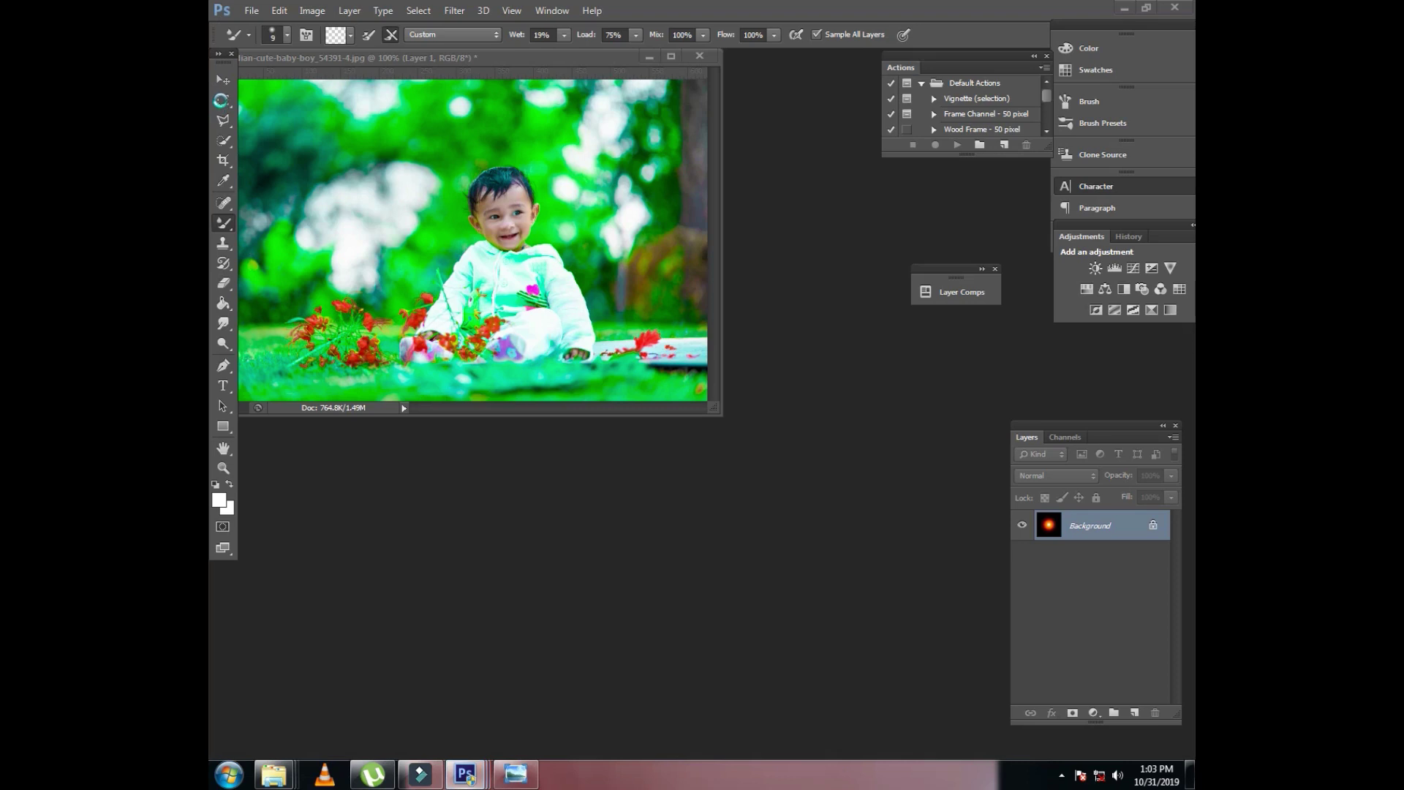
click(226, 85)
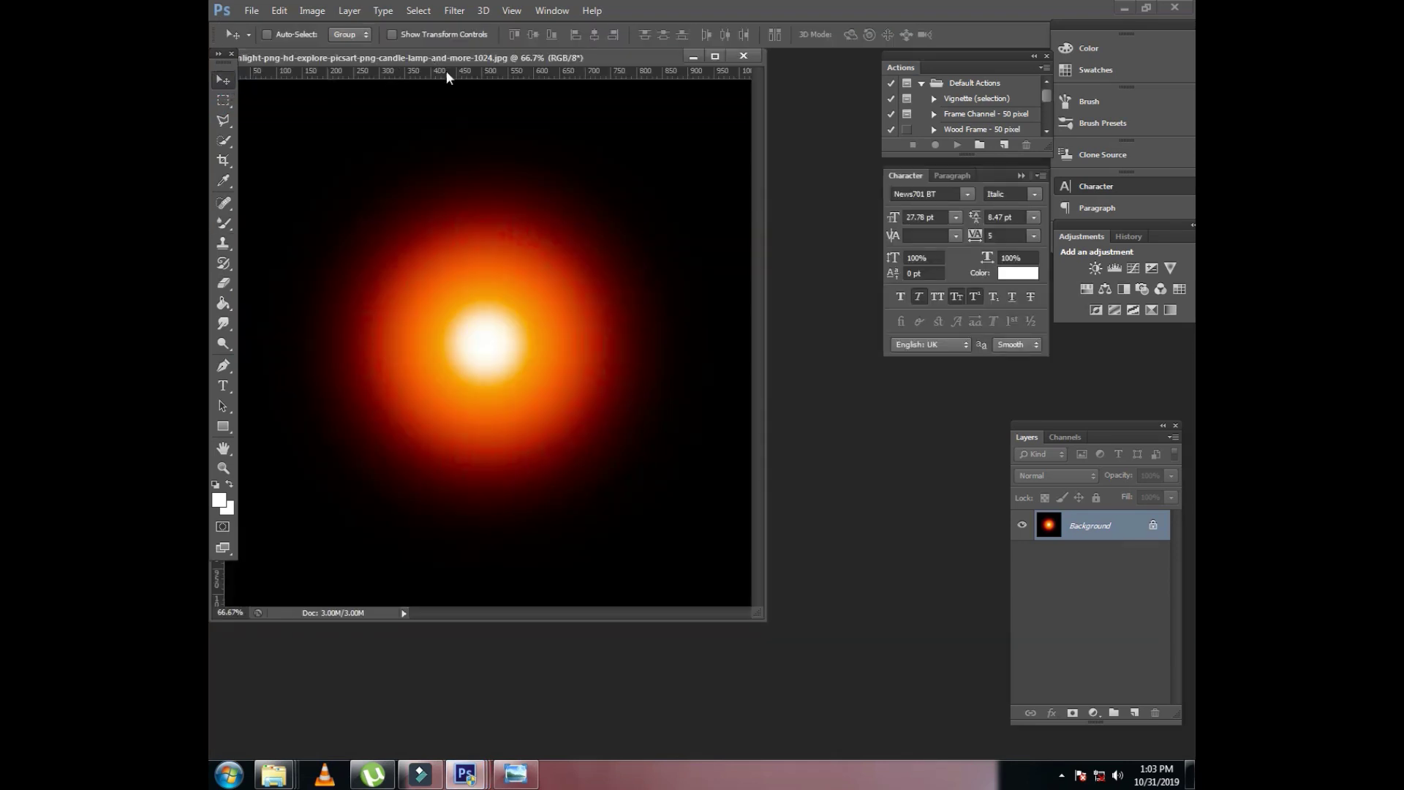
drag(446, 70, 1057, 450)
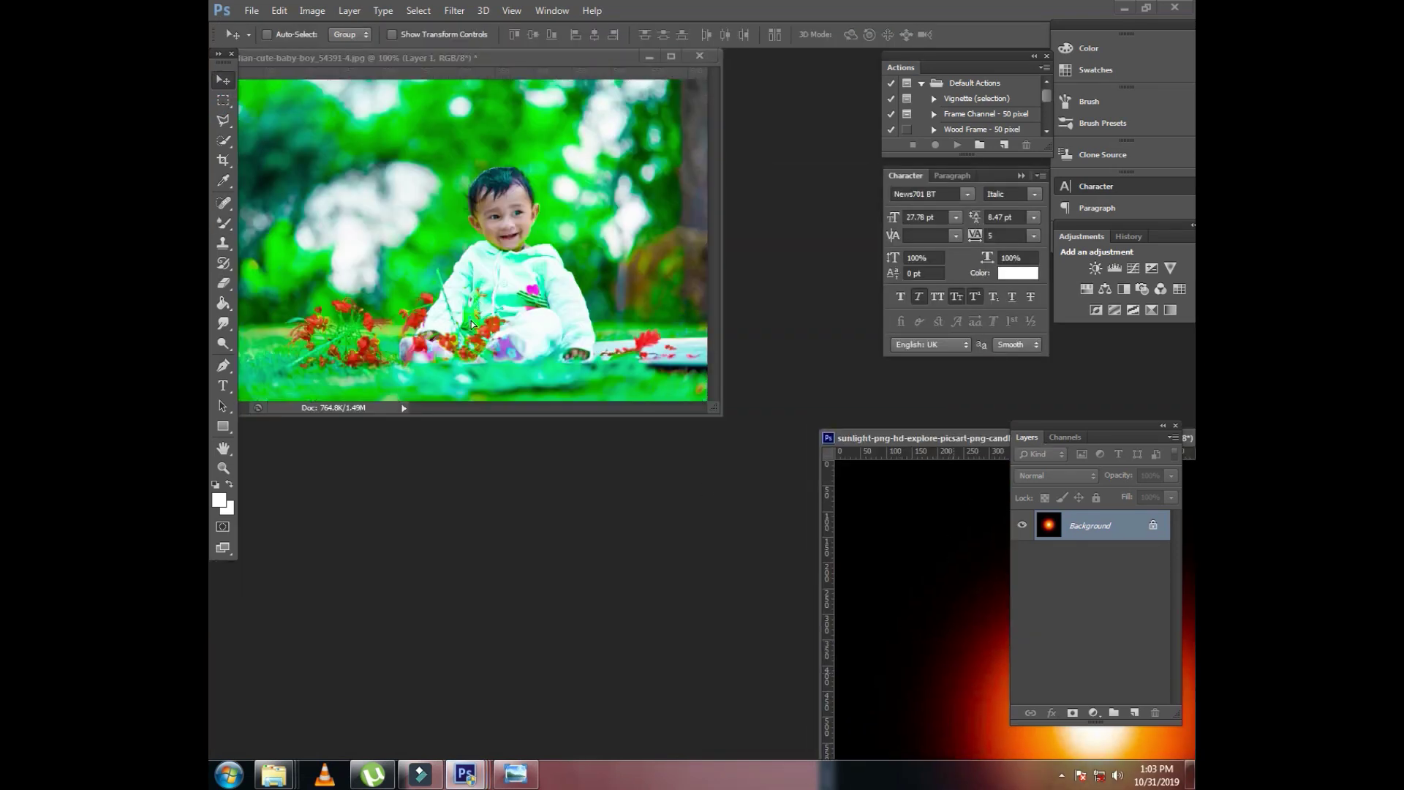
drag(558, 386, 558, 385)
Set Layer 2 to Screen blend mode and move the glow to the photo's left side
key(f)
click(1059, 477)
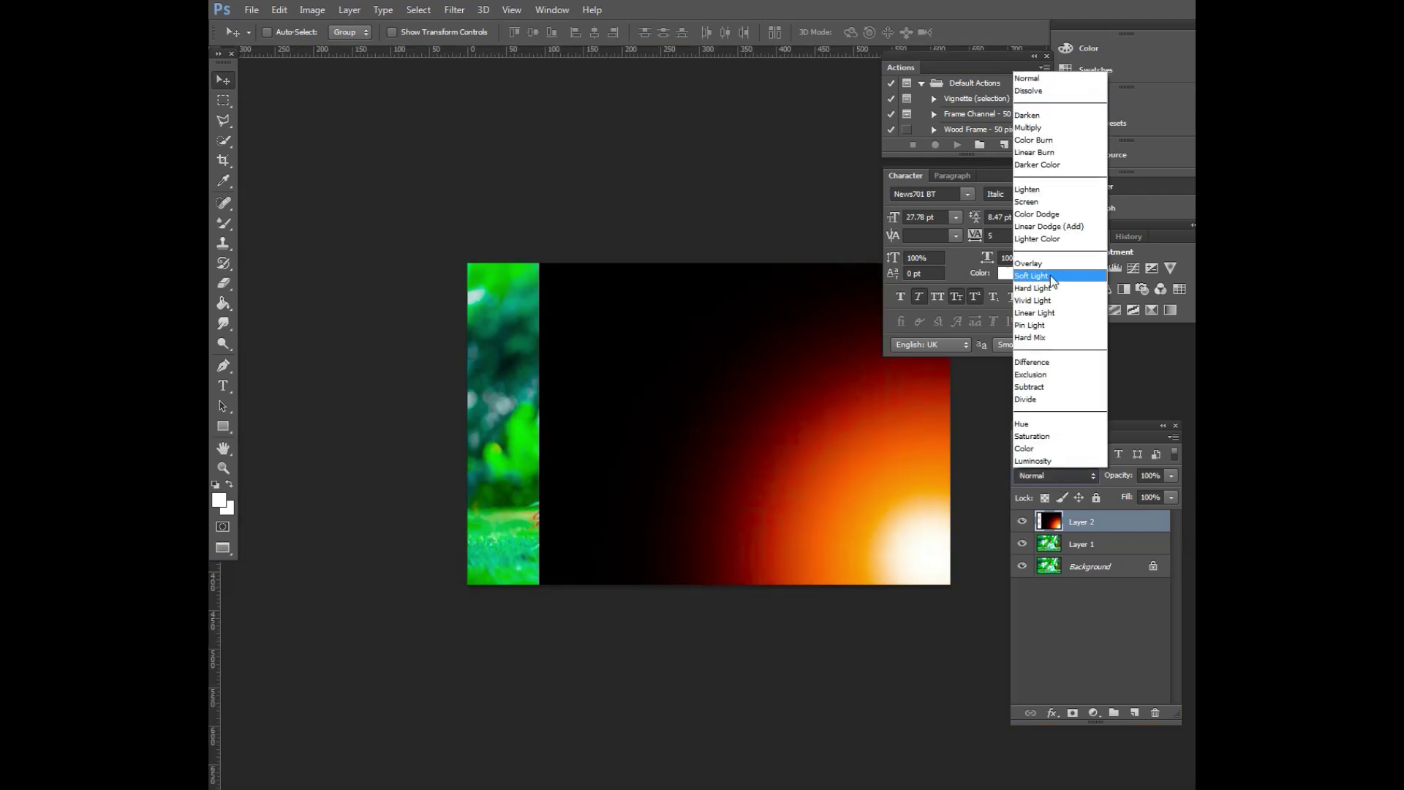
click(1046, 199)
mouse_move(870, 532)
mouse_down()
mouse_move(364, 470)
mouse_move(366, 348)
mouse_up()
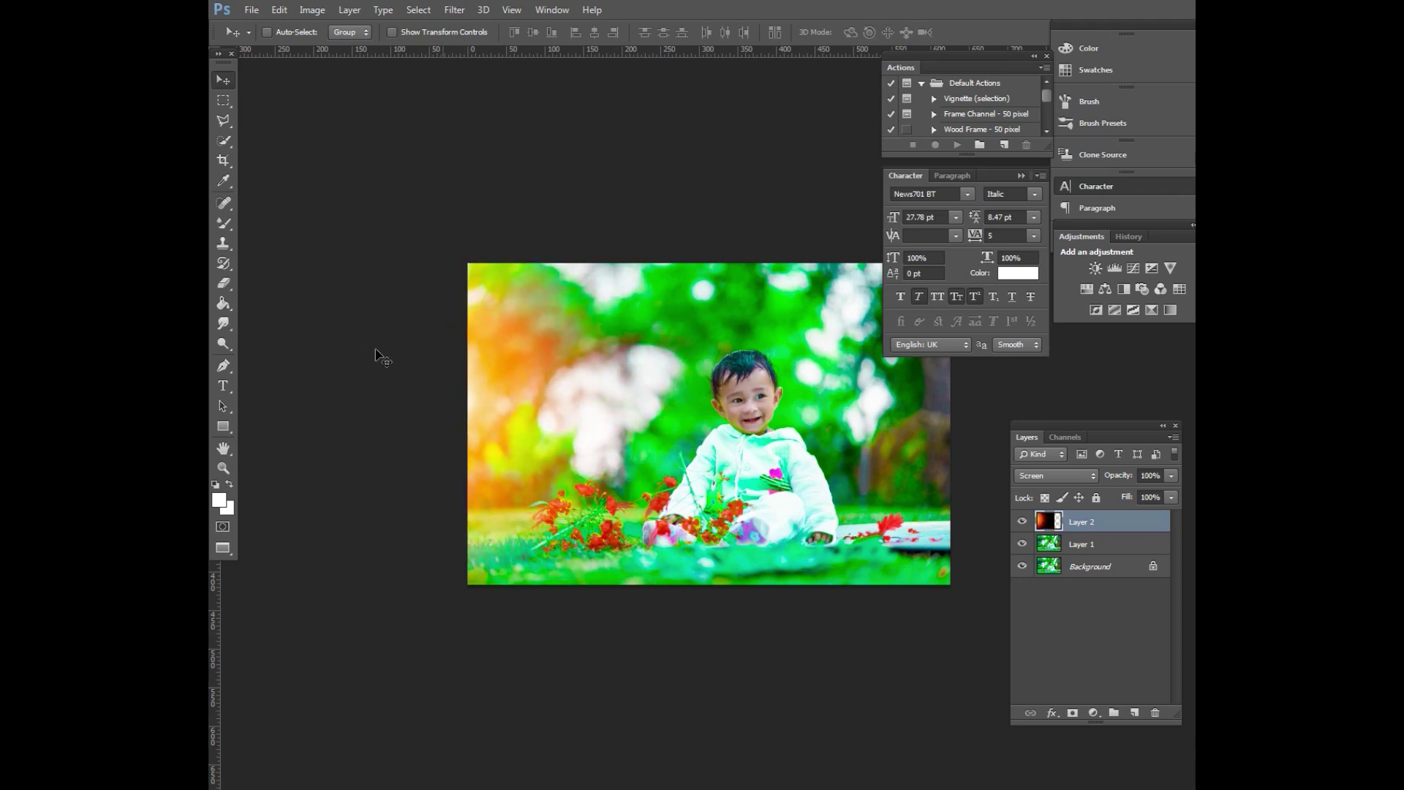
drag(499, 448, 493, 441)
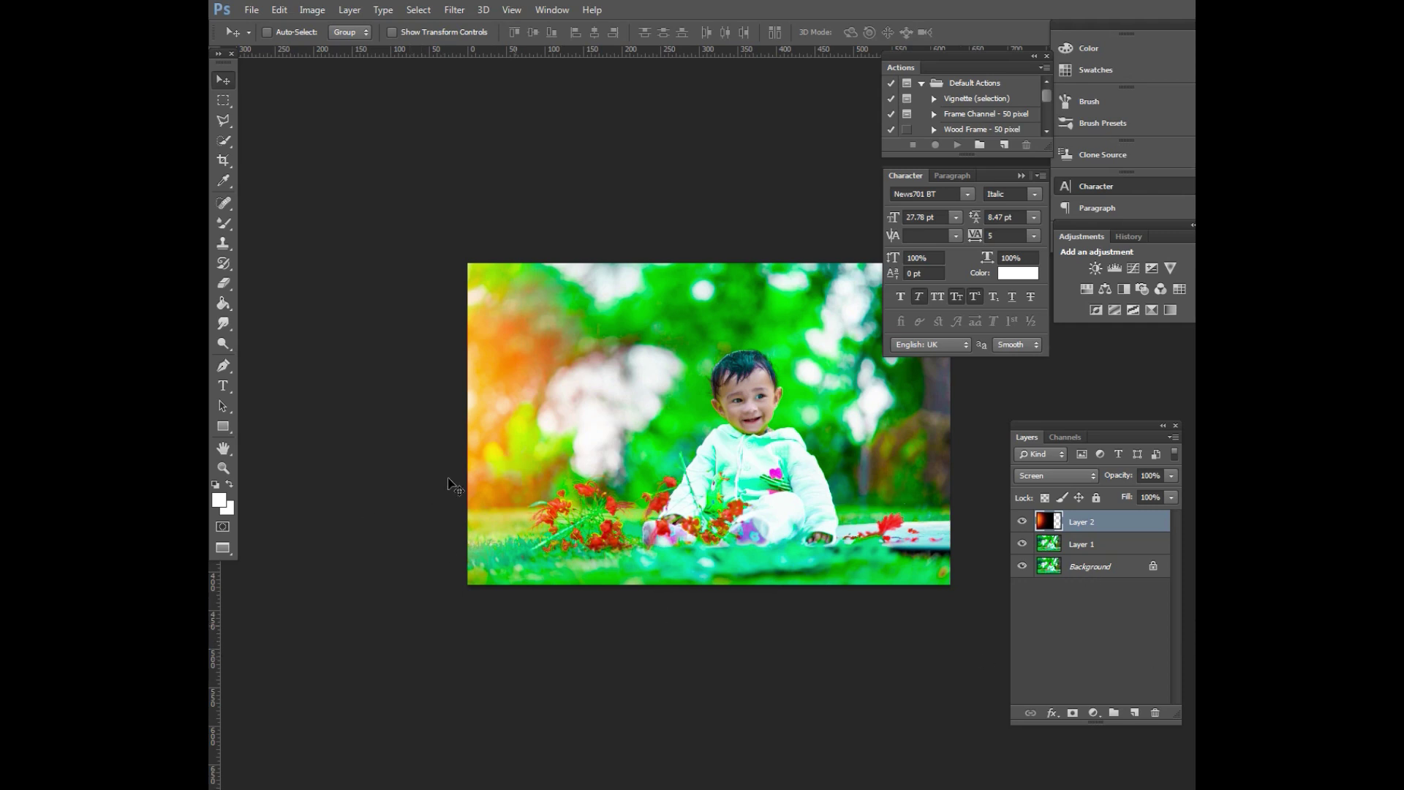
key(ctrl+u)
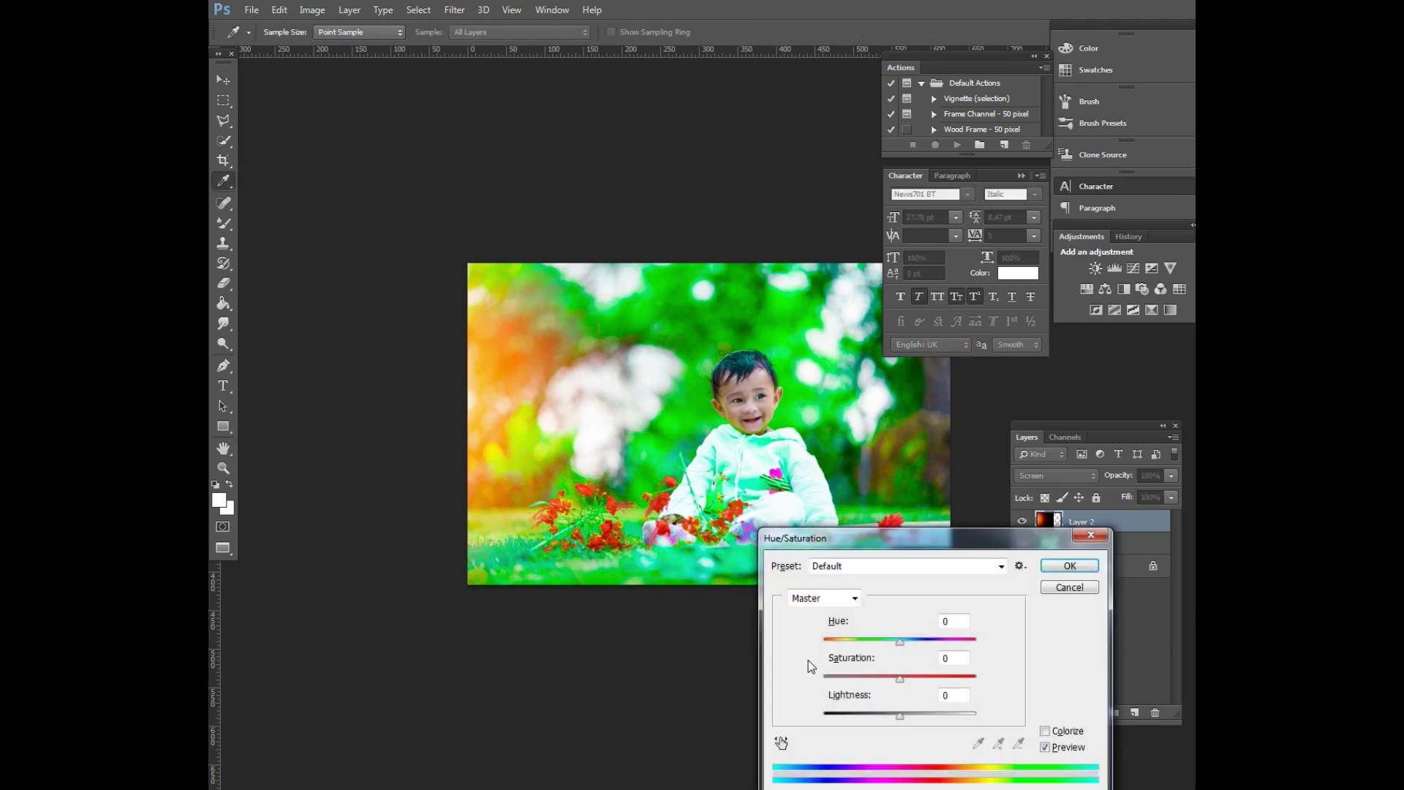
Apply Hue +39 and Saturation -51 to the glow, then zoom out to standard view
drag(897, 642, 809, 643)
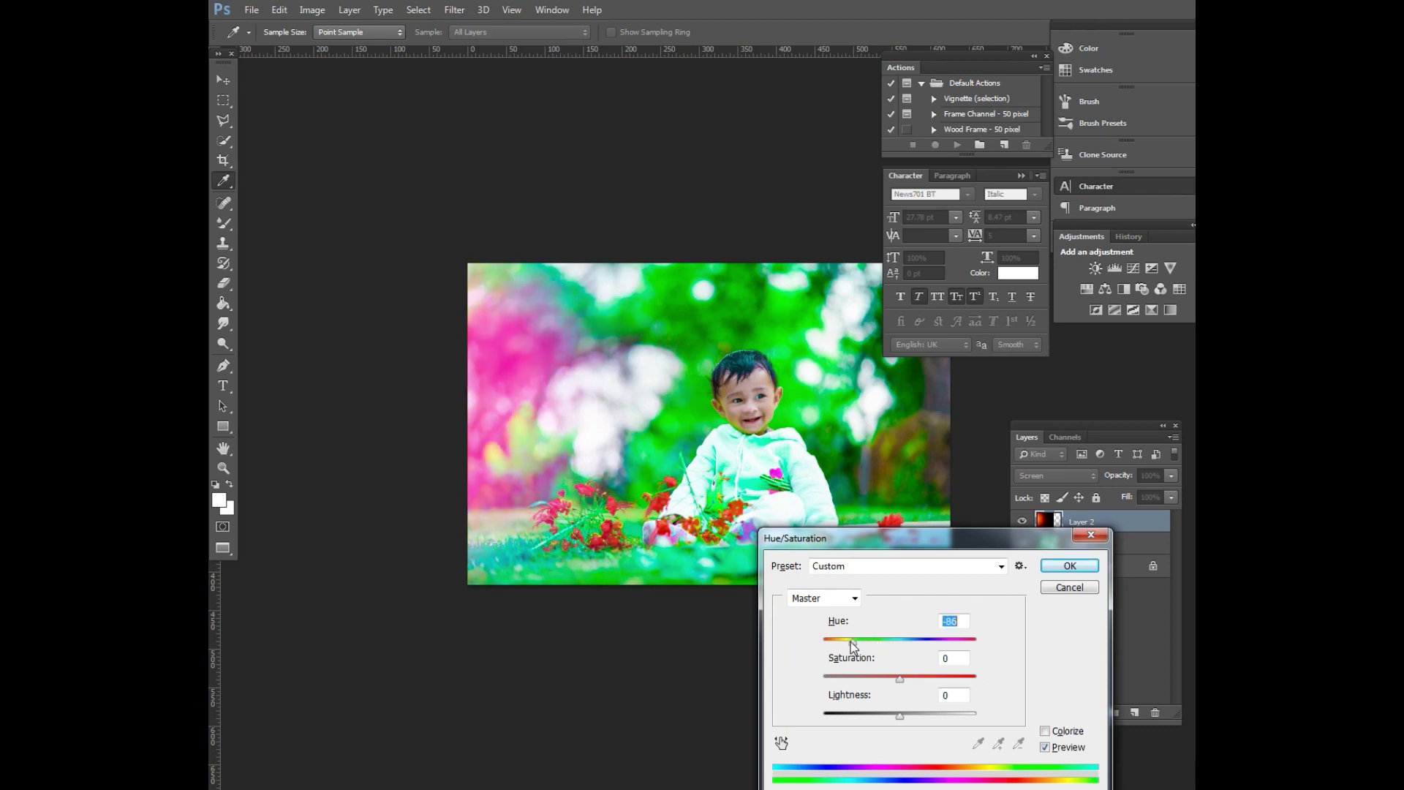
mouse_move(822, 642)
mouse_down()
mouse_move(942, 658)
mouse_move(942, 678)
mouse_move(858, 691)
mouse_up()
key(Return)
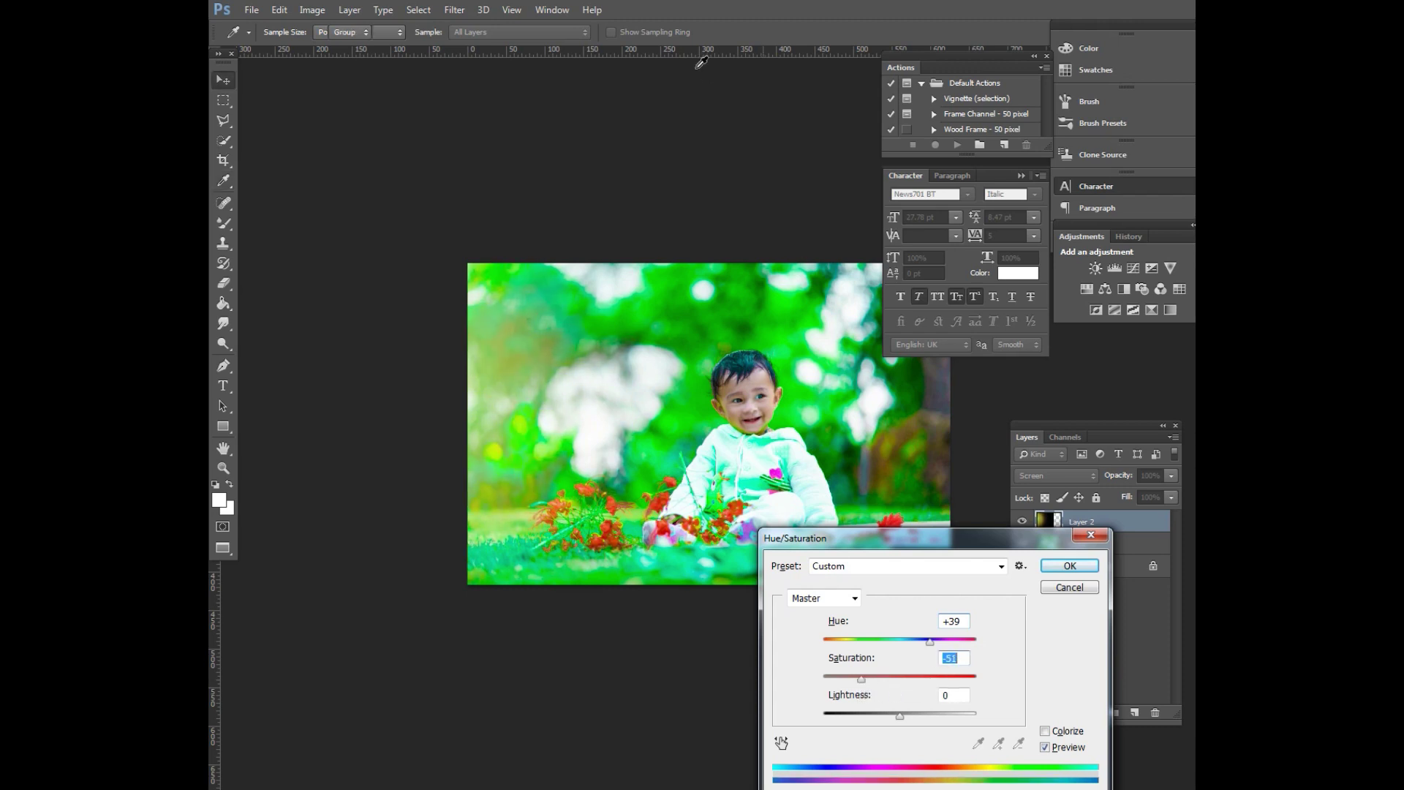
key(ctrl+minus)
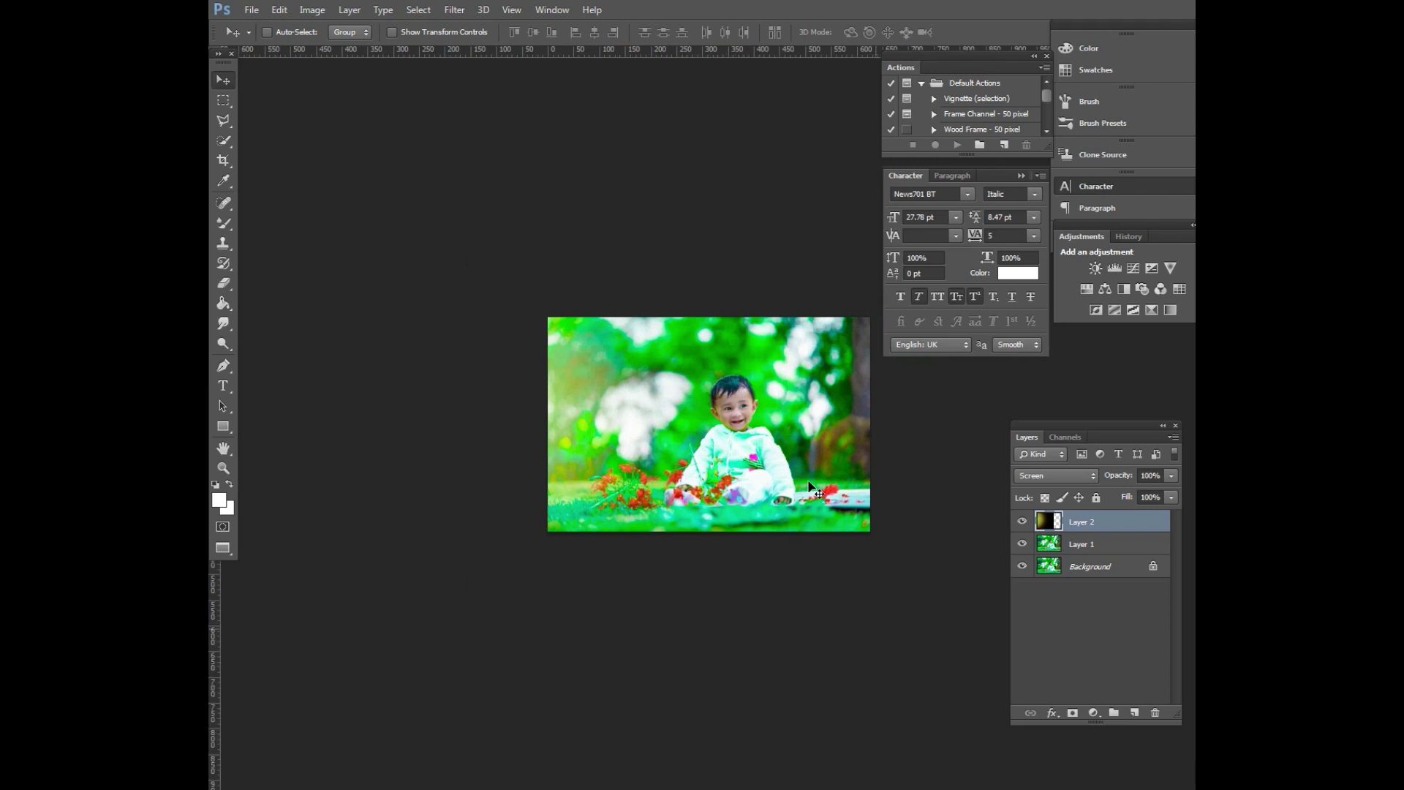
key(f)
key(f)
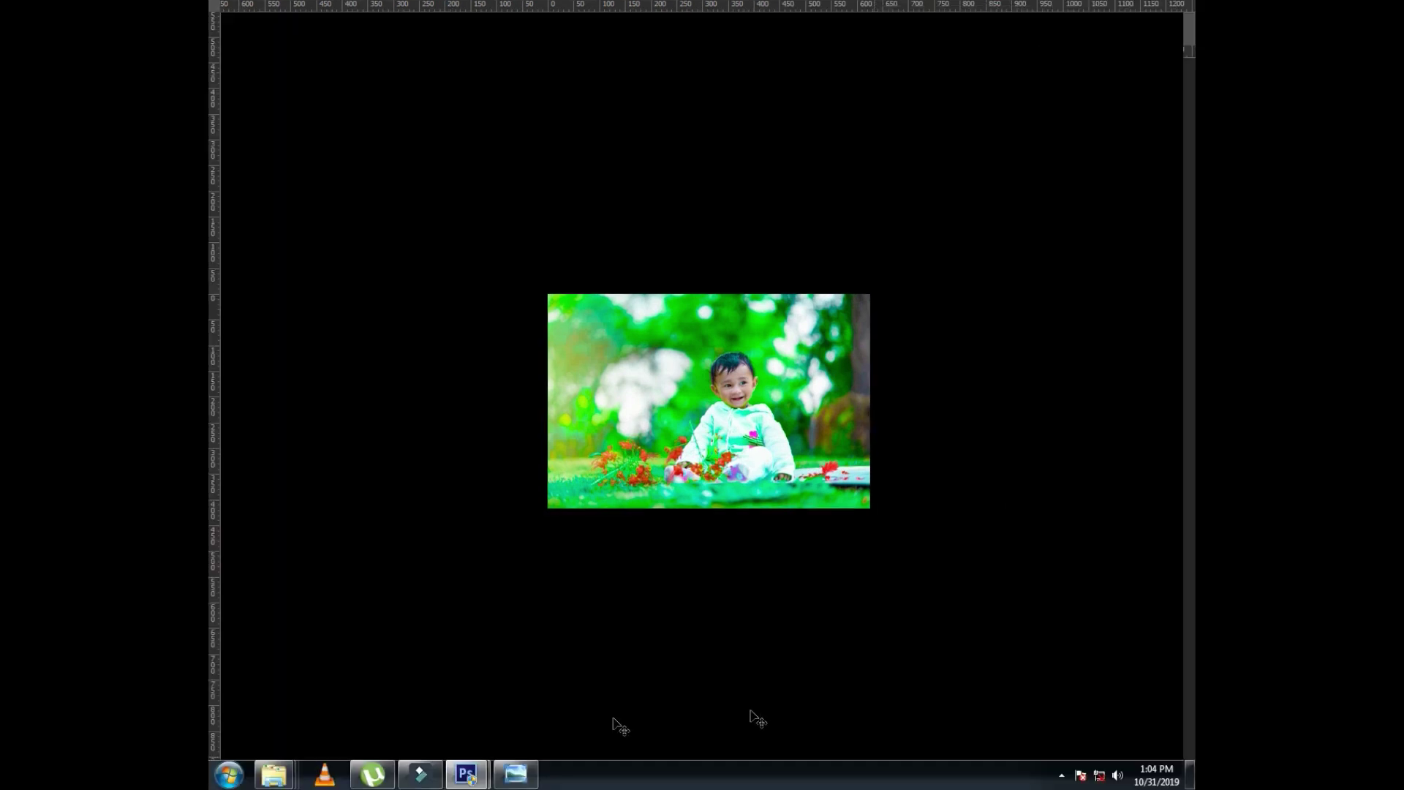